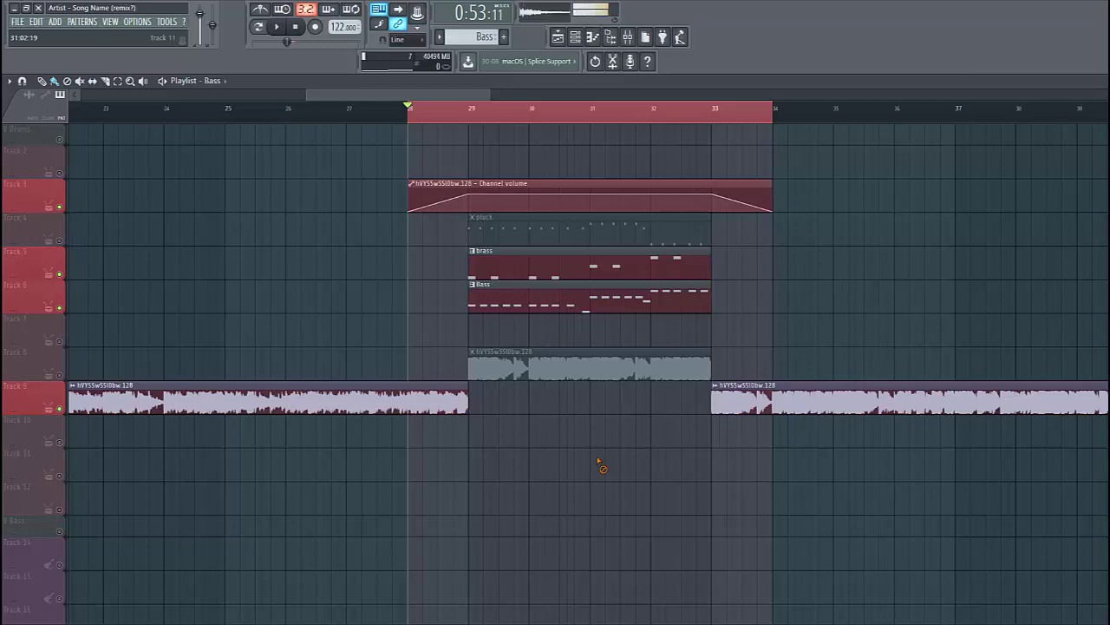
Step: Play the arrangement to hear the song before editing the Serum #4 bass
{"action": "key", "text": "space"}
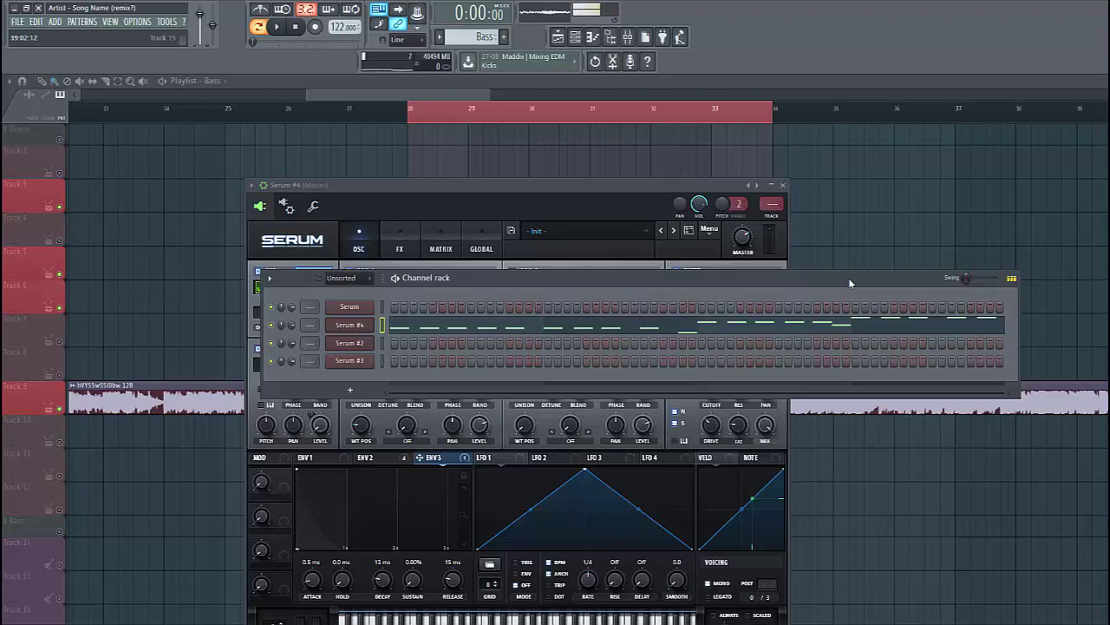
Step: Reposition Serum, audition the current patch, and reset it with Init Preset
{"action": "left_click_drag", "start_coordinate": [515, 189], "coordinate": [530, 123]}
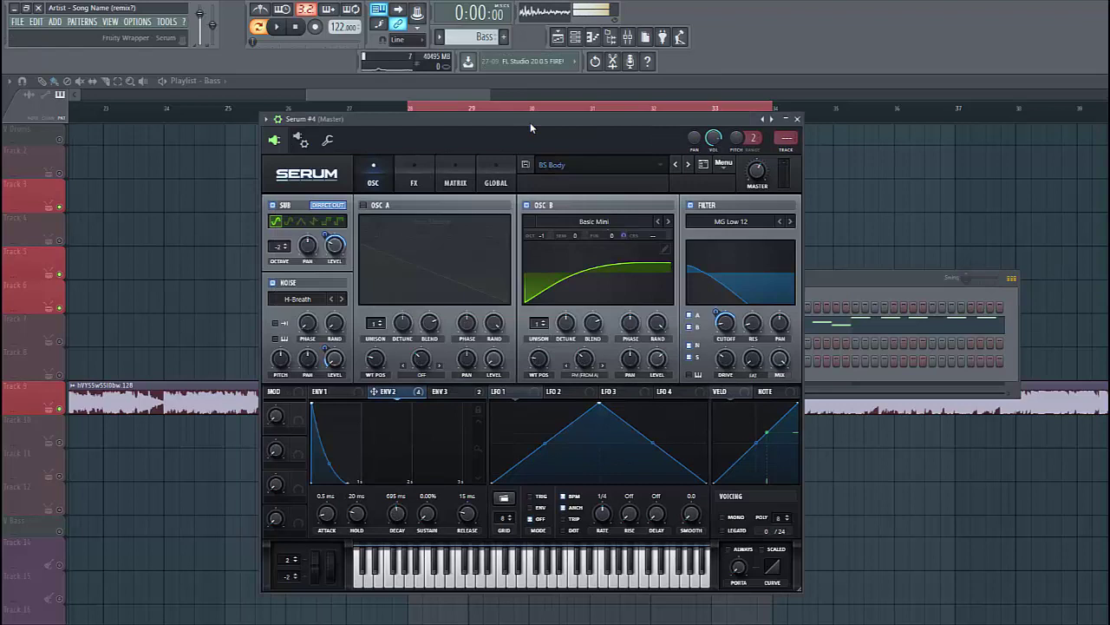
{"action": "key", "text": "space"}
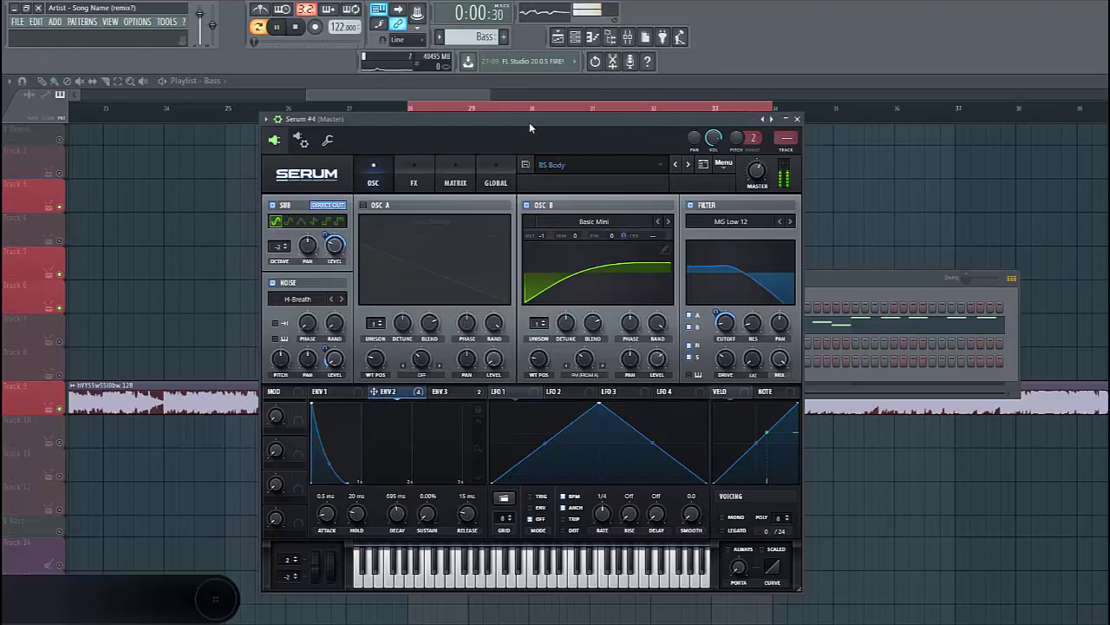
{"action": "key", "text": "space"}
{"action": "left_click", "coordinate": [723, 163]}
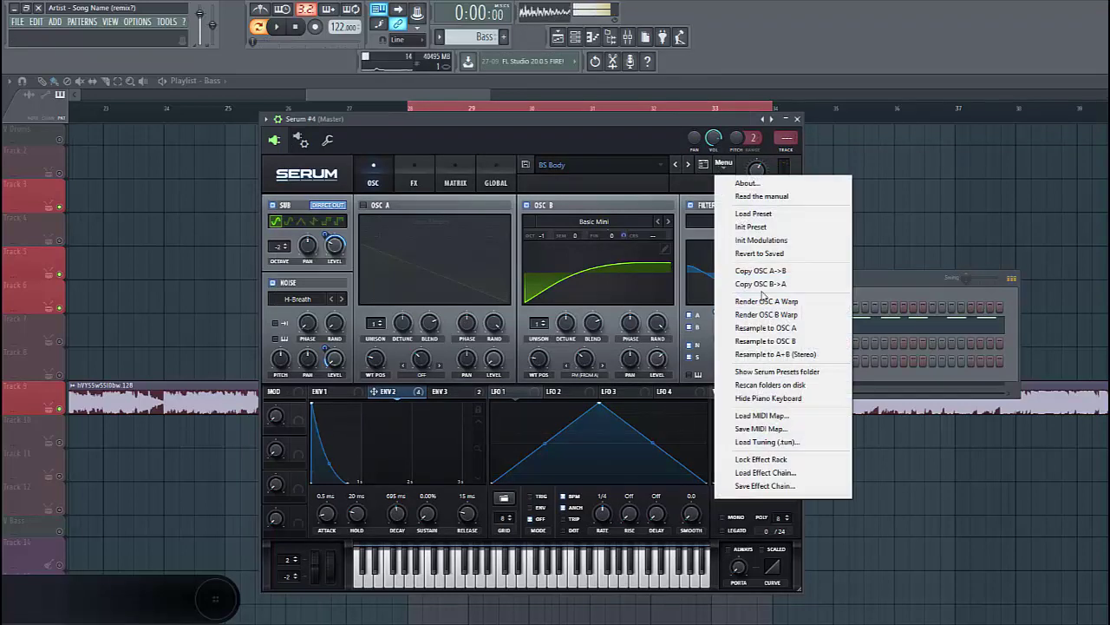
{"action": "left_click", "coordinate": [751, 226]}
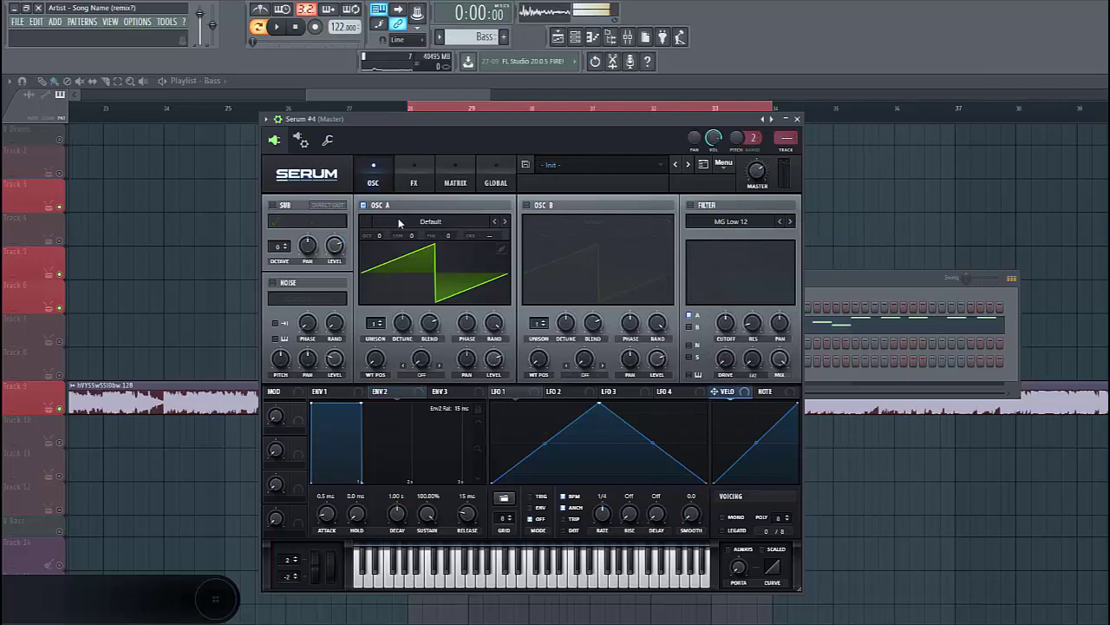
Step: Load the Analog Basic Mini wavetable into oscillator A and drop it to -1 octave
{"action": "key", "text": "space"}
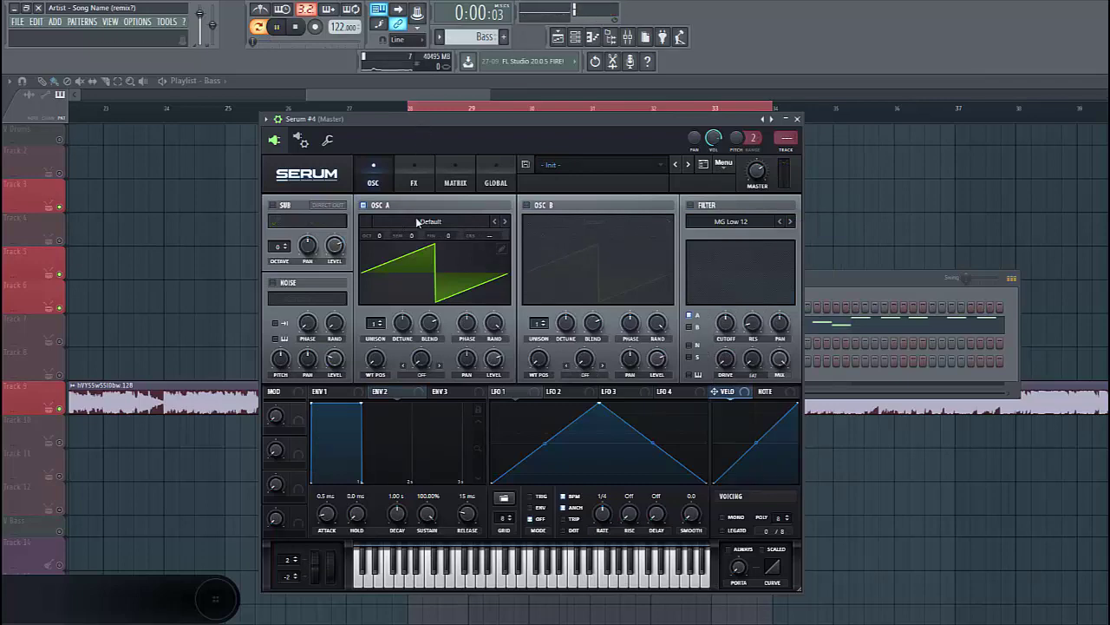
{"action": "left_click", "coordinate": [430, 221]}
{"action": "mouse_move", "coordinate": [405, 235]}
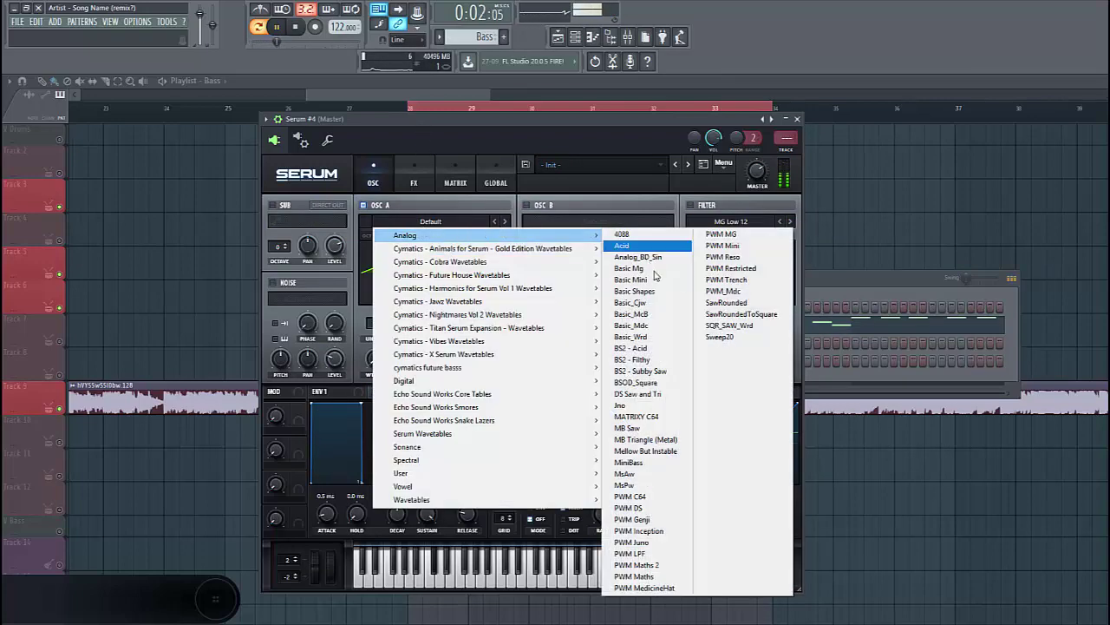
{"action": "left_click", "coordinate": [657, 280]}
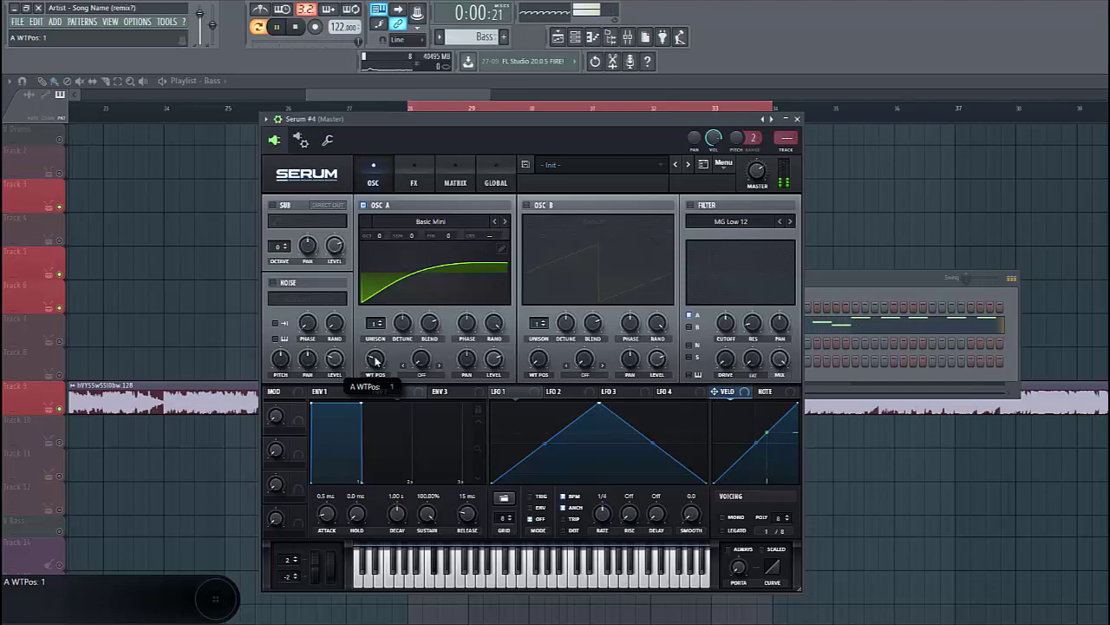
{"action": "scroll", "coordinate": [375, 357], "scroll_direction": "up", "scroll_amount": 1}
{"action": "scroll", "coordinate": [375, 357], "scroll_direction": "up", "scroll_amount": 1}
{"action": "left_click_drag", "start_coordinate": [378, 238], "coordinate": [378, 261]}
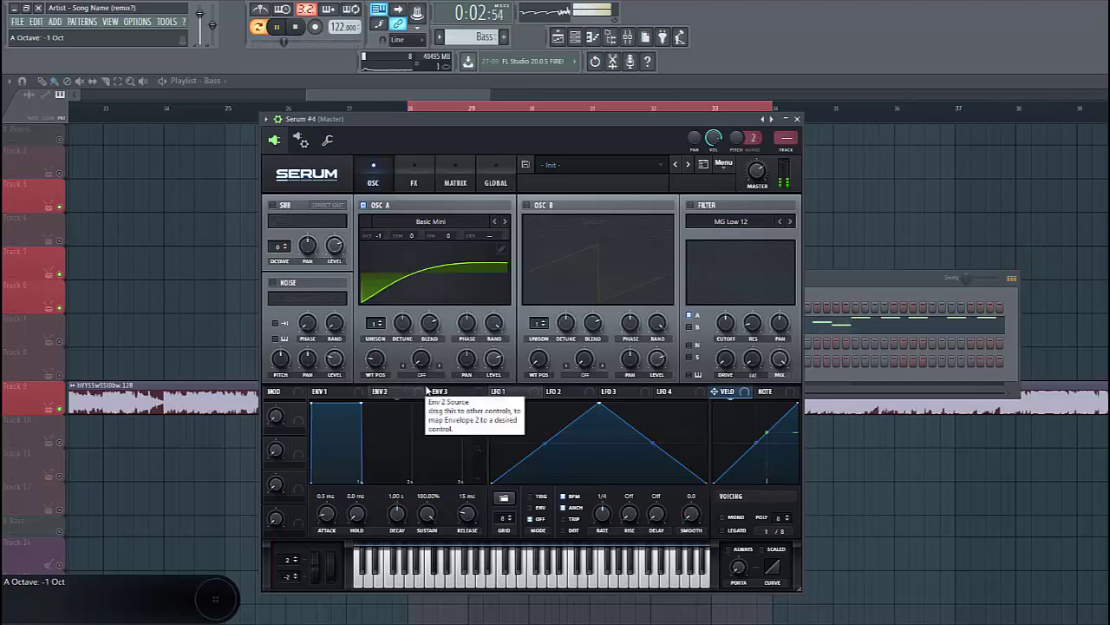
Step: Enable the MG Low 12 filter, lower its cutoff and adjust its drive
{"action": "left_click", "coordinate": [690, 206]}
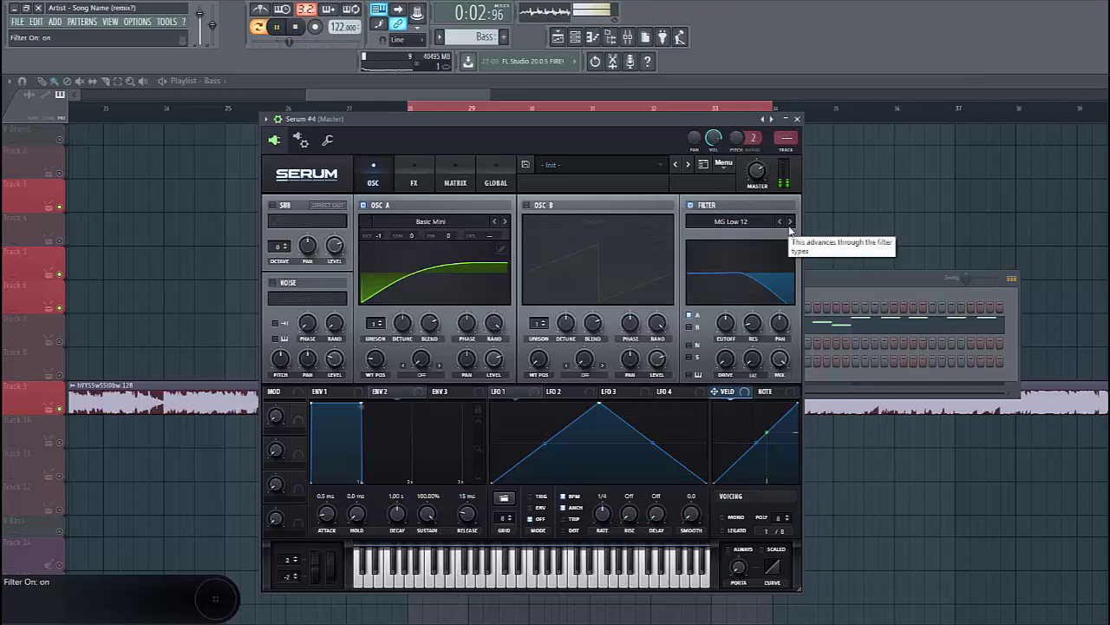
{"action": "mouse_move", "coordinate": [725, 323]}
{"action": "left_mouse_down"}
{"action": "mouse_move", "coordinate": [717, 333]}
{"action": "mouse_move", "coordinate": [730, 333]}
{"action": "left_mouse_up"}
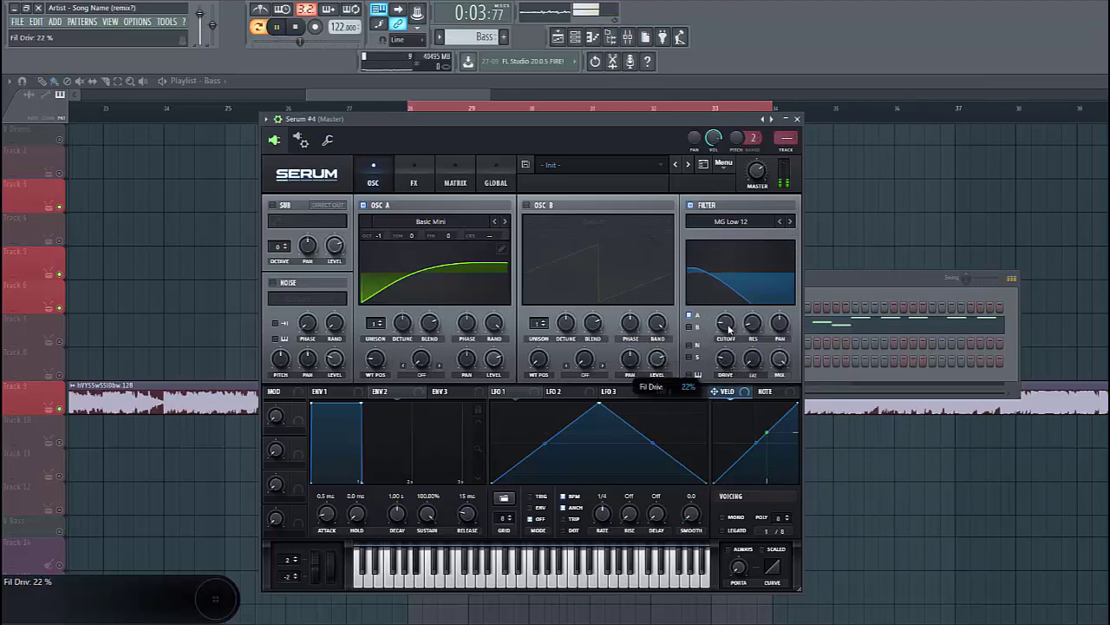
{"action": "left_click_drag", "start_coordinate": [753, 358], "coordinate": [751, 338]}
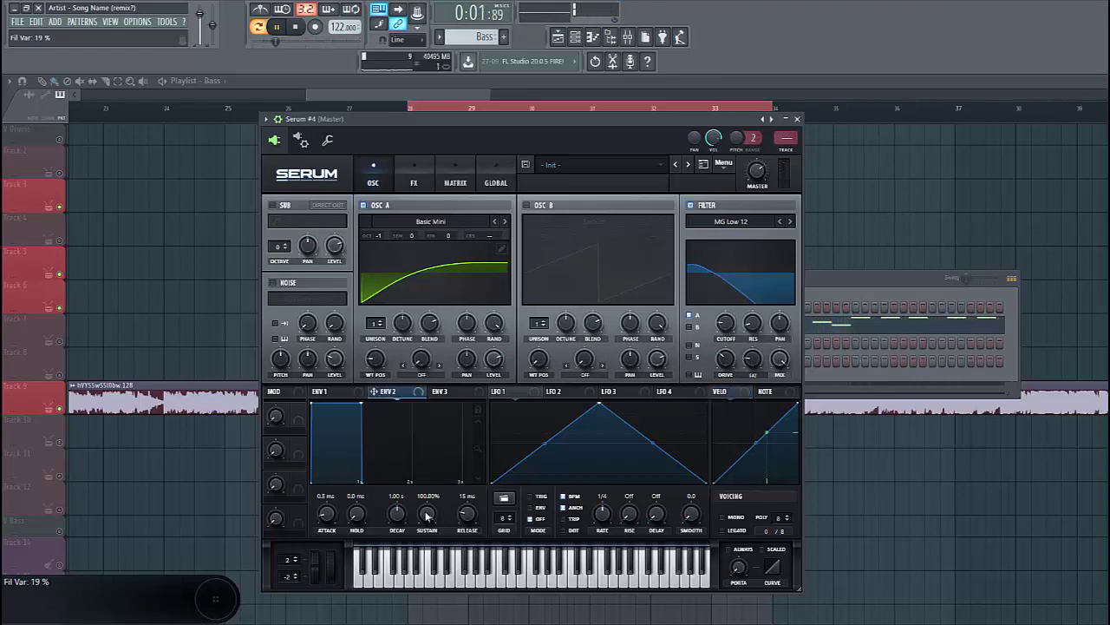
Step: Set Env 2 to 0% sustain, 915 ms decay, 52 ms release, modulating filter cutoff
{"action": "left_click_drag", "start_coordinate": [427, 517], "coordinate": [431, 560]}
{"action": "left_click_drag", "start_coordinate": [396, 516], "coordinate": [416, 559]}
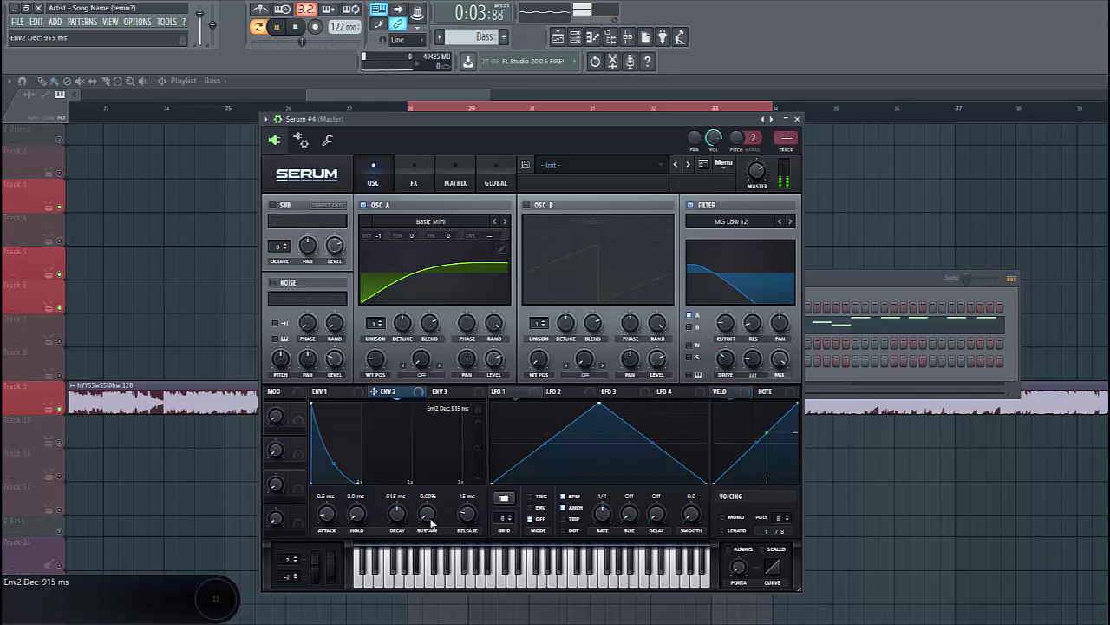
{"action": "left_click_drag", "start_coordinate": [466, 514], "coordinate": [465, 486]}
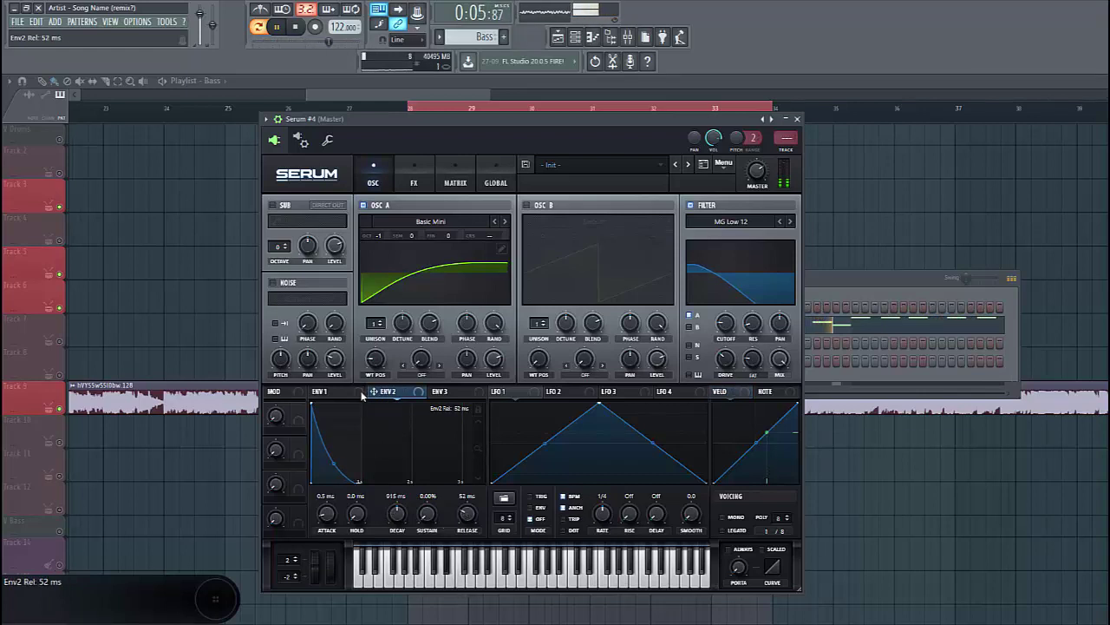
{"action": "mouse_move", "coordinate": [722, 330]}
{"action": "left_mouse_down"}
{"action": "mouse_move", "coordinate": [715, 312]}
{"action": "mouse_move", "coordinate": [714, 324]}
{"action": "left_mouse_up"}
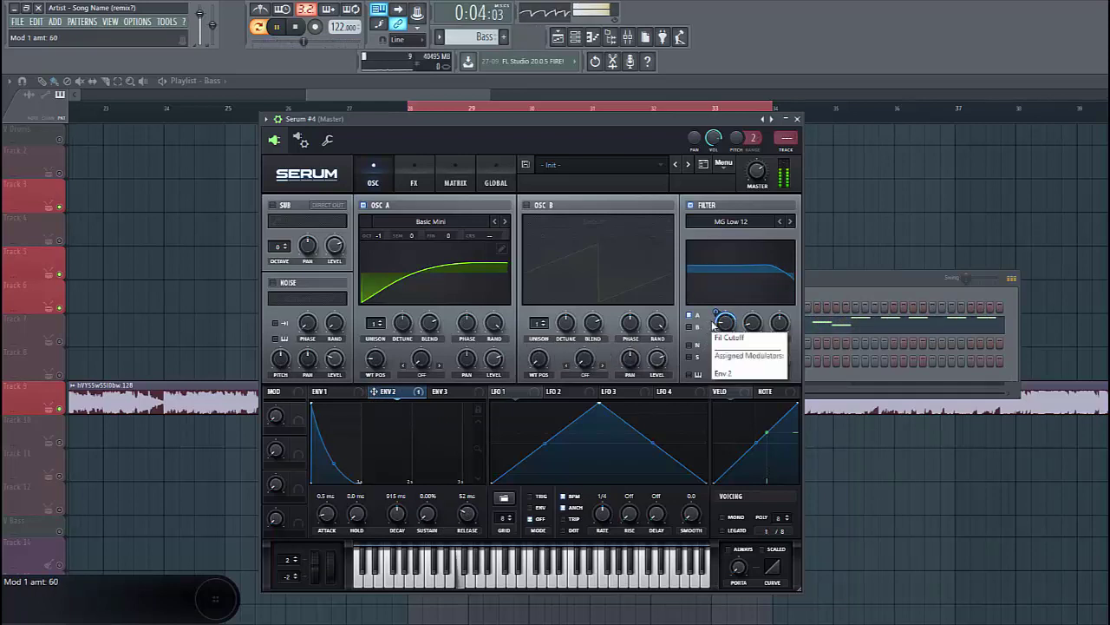
Step: Enable Organics H-Breath noise at zero level driven by Env 2, and route sub through the filter
{"action": "left_click", "coordinate": [272, 283]}
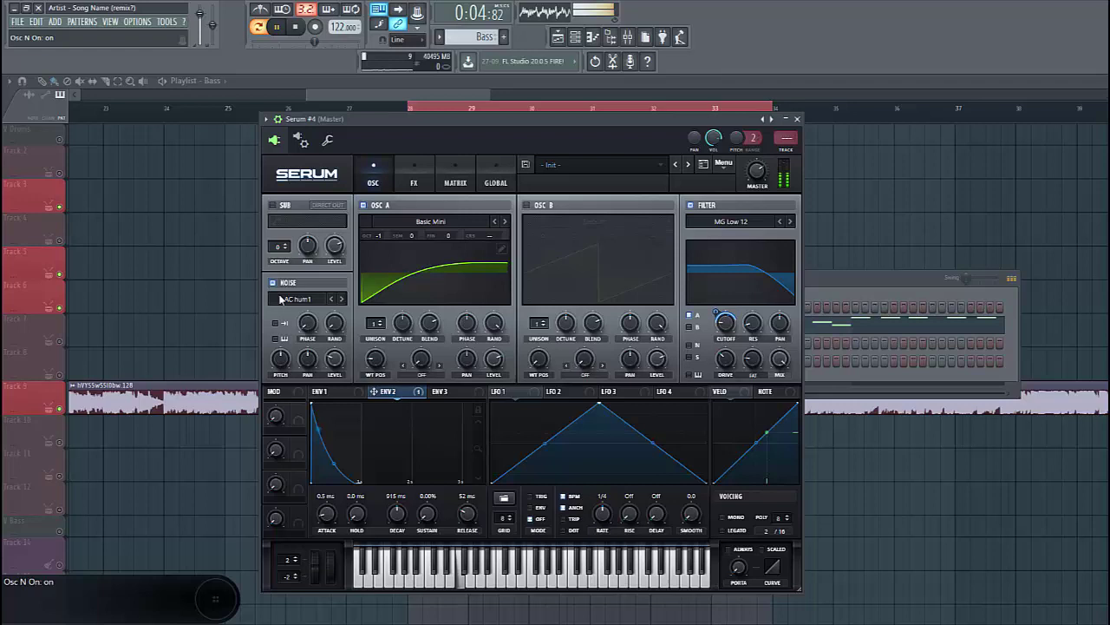
{"action": "left_click", "coordinate": [298, 299]}
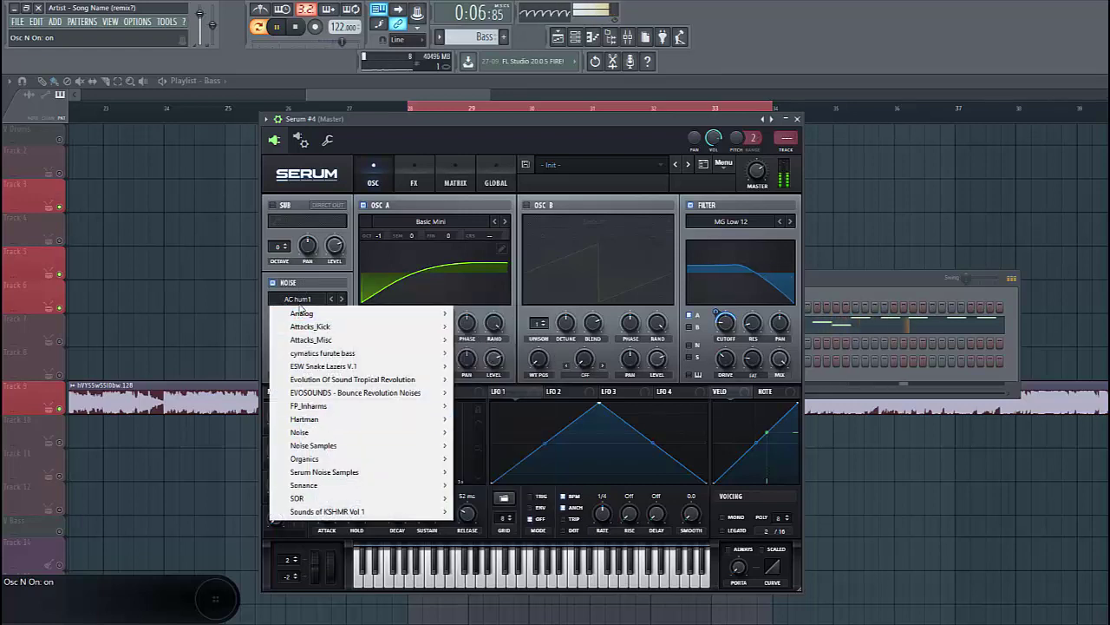
{"action": "mouse_move", "coordinate": [364, 458]}
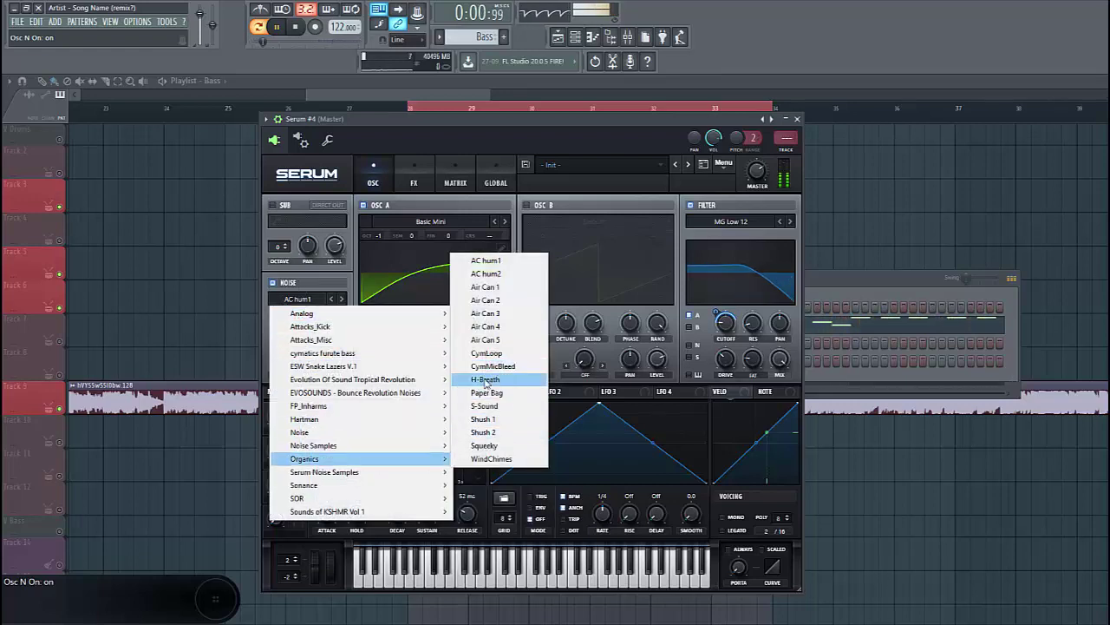
{"action": "left_click", "coordinate": [485, 380]}
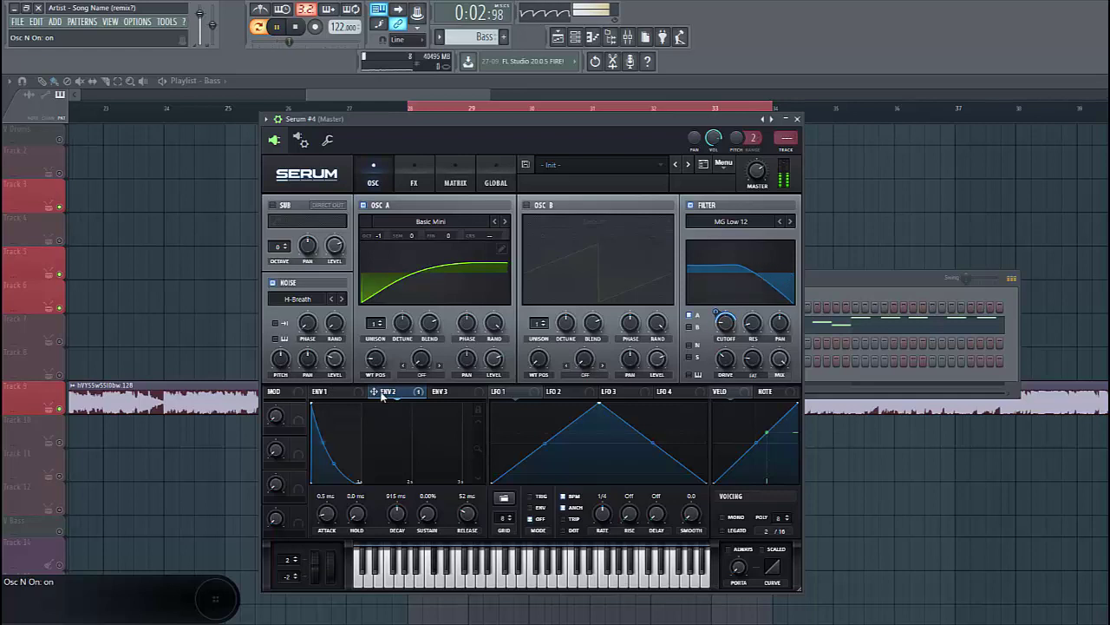
{"action": "right_click", "coordinate": [334, 360]}
{"action": "left_click", "coordinate": [328, 358]}
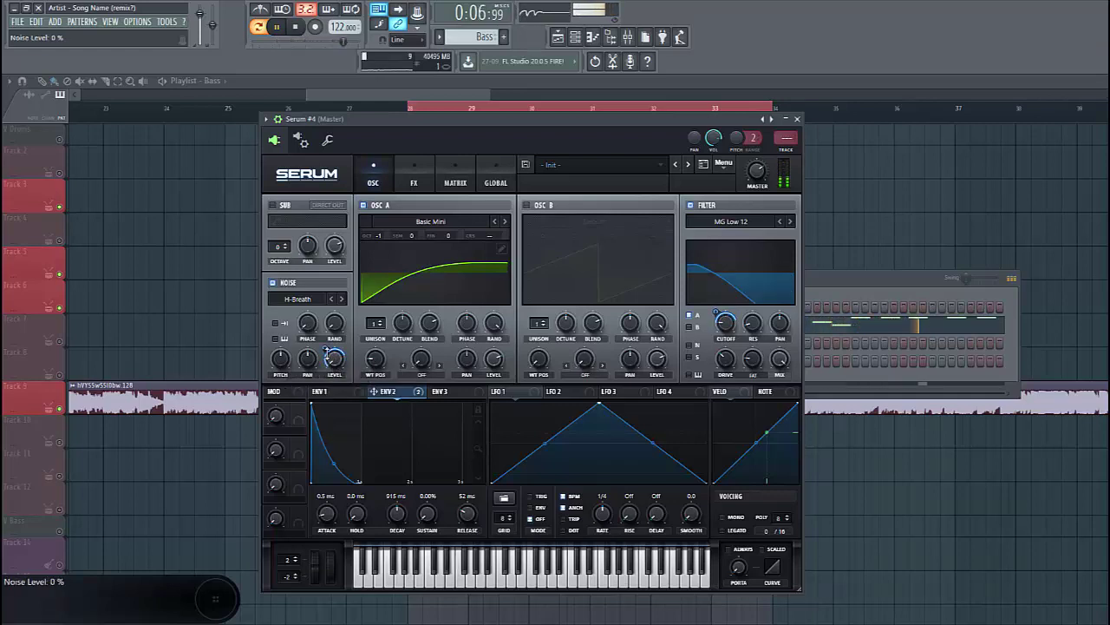
{"action": "left_click_drag", "start_coordinate": [333, 356], "coordinate": [332, 343]}
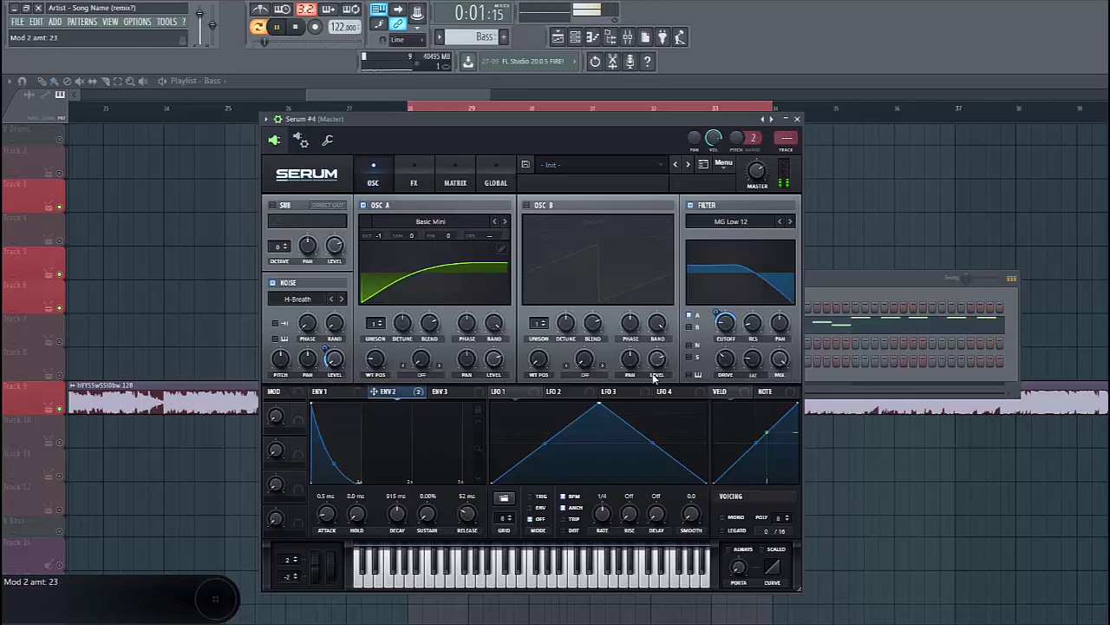
{"action": "left_click", "coordinate": [689, 356]}
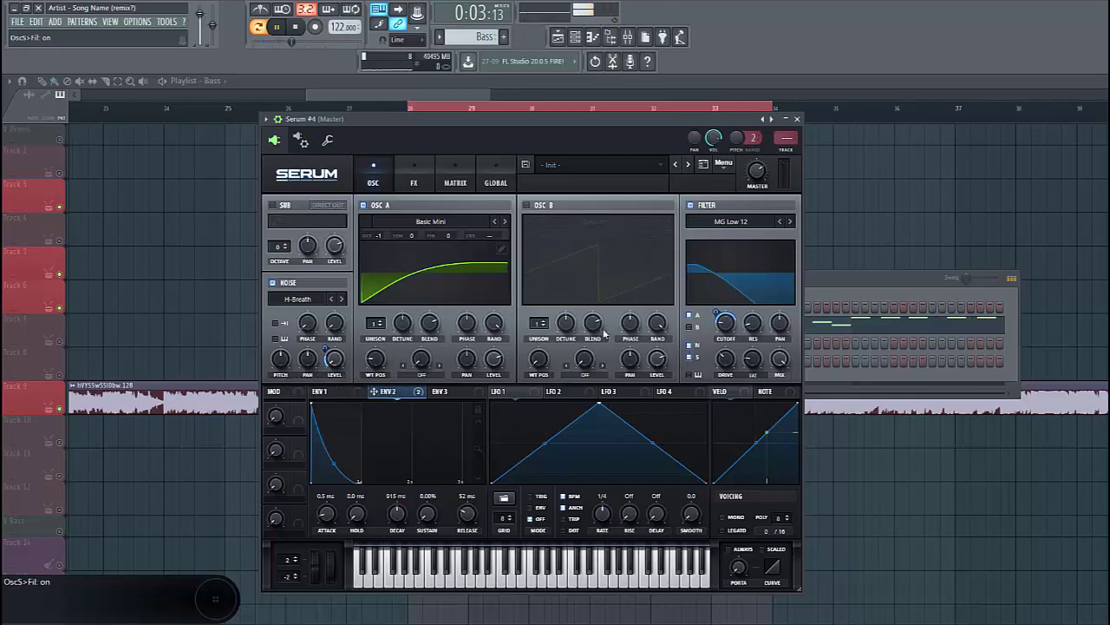
Step: Enable the sub at -2 Oct with lowered level under Env 2, and trim noise modulation to 10
{"action": "left_click", "coordinate": [273, 205]}
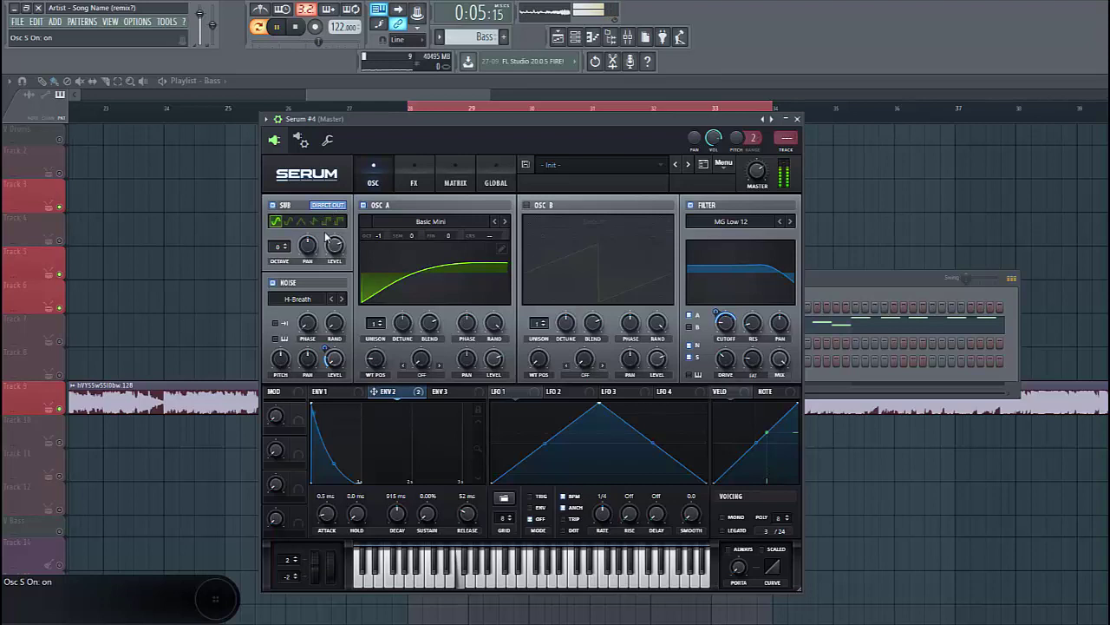
{"action": "left_click_drag", "start_coordinate": [334, 245], "coordinate": [319, 295]}
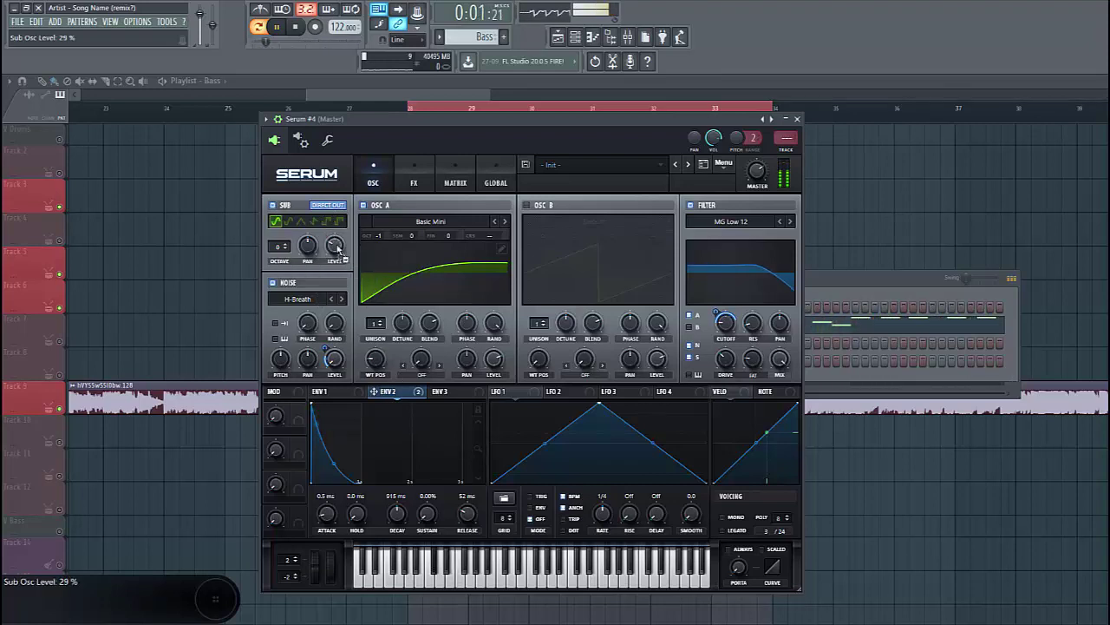
{"action": "left_click_drag", "start_coordinate": [333, 244], "coordinate": [333, 217]}
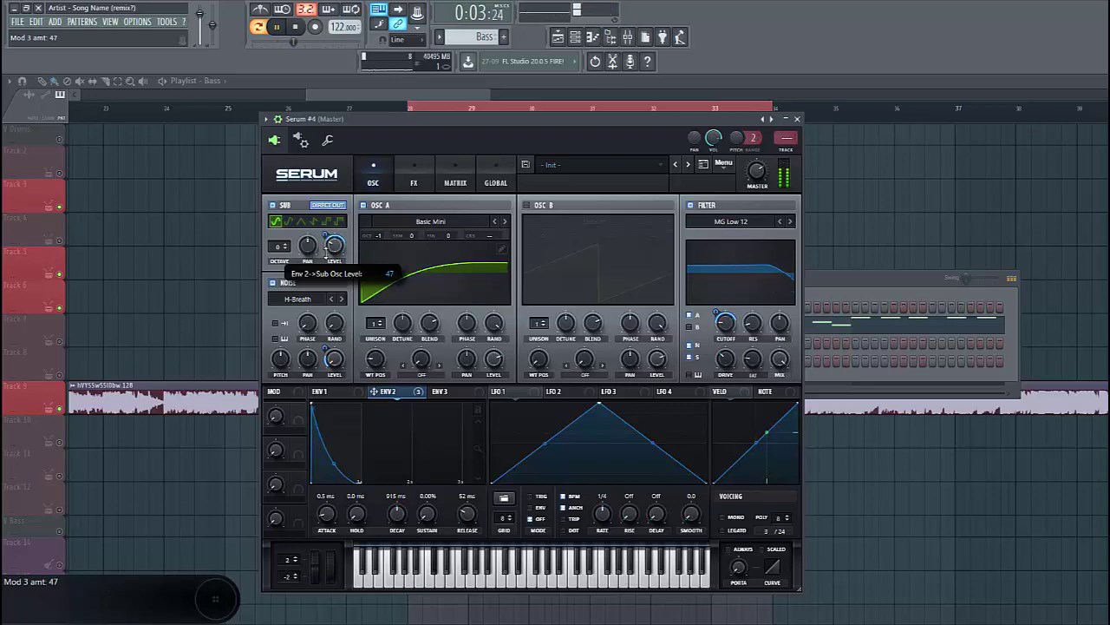
{"action": "left_click_drag", "start_coordinate": [279, 247], "coordinate": [275, 260]}
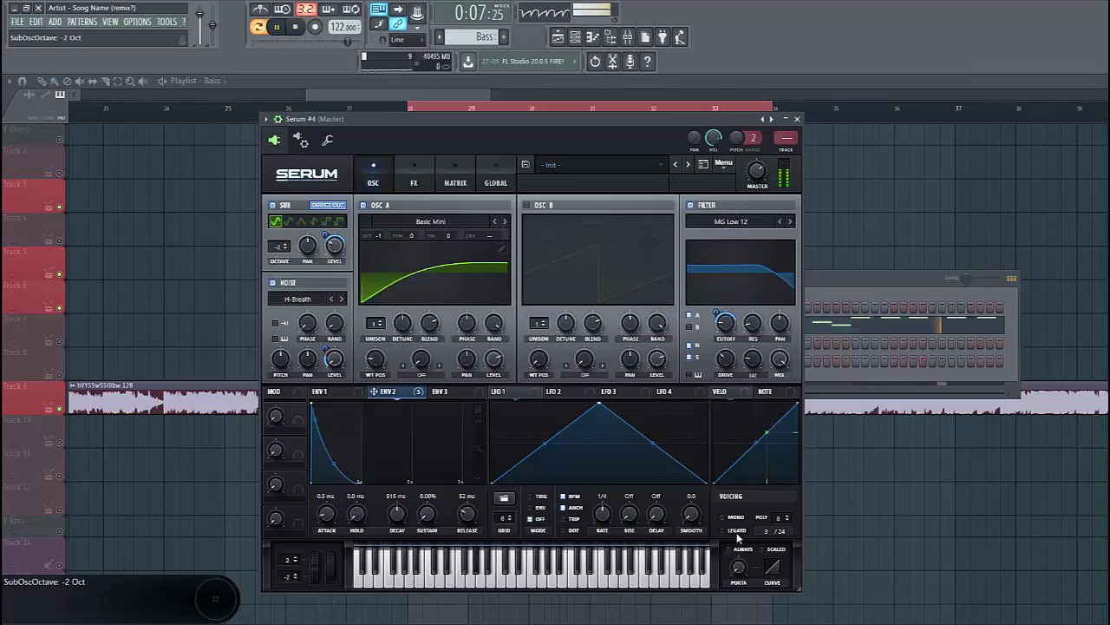
{"action": "mouse_move", "coordinate": [327, 349]}
{"action": "left_mouse_down"}
{"action": "mouse_move", "coordinate": [327, 361]}
{"action": "mouse_move", "coordinate": [319, 355]}
{"action": "left_mouse_up"}
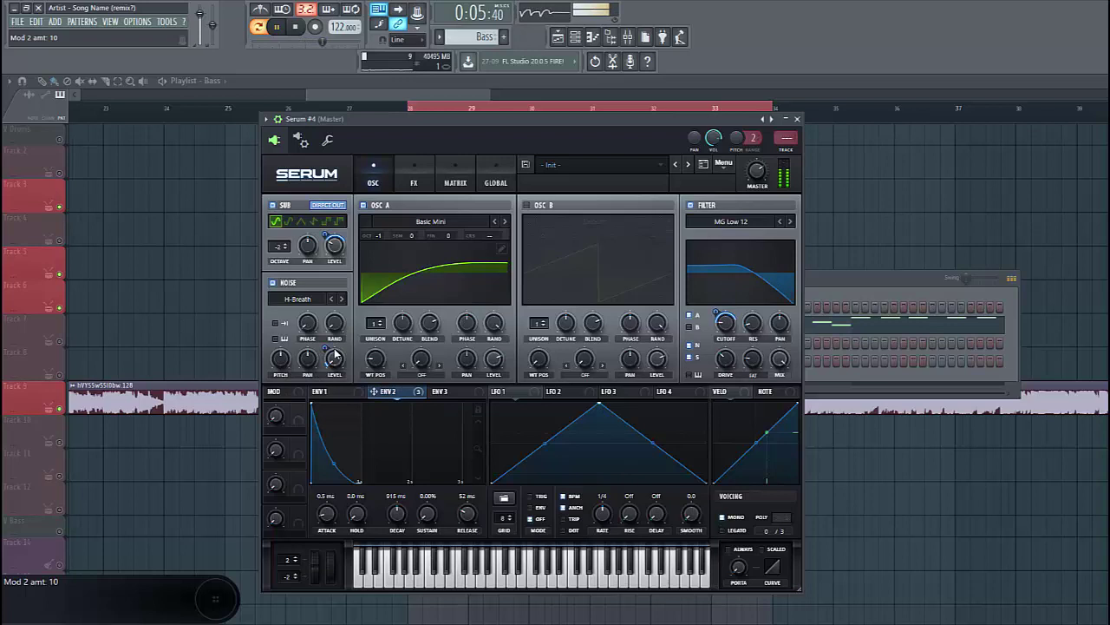
{"action": "left_click", "coordinate": [417, 181]}
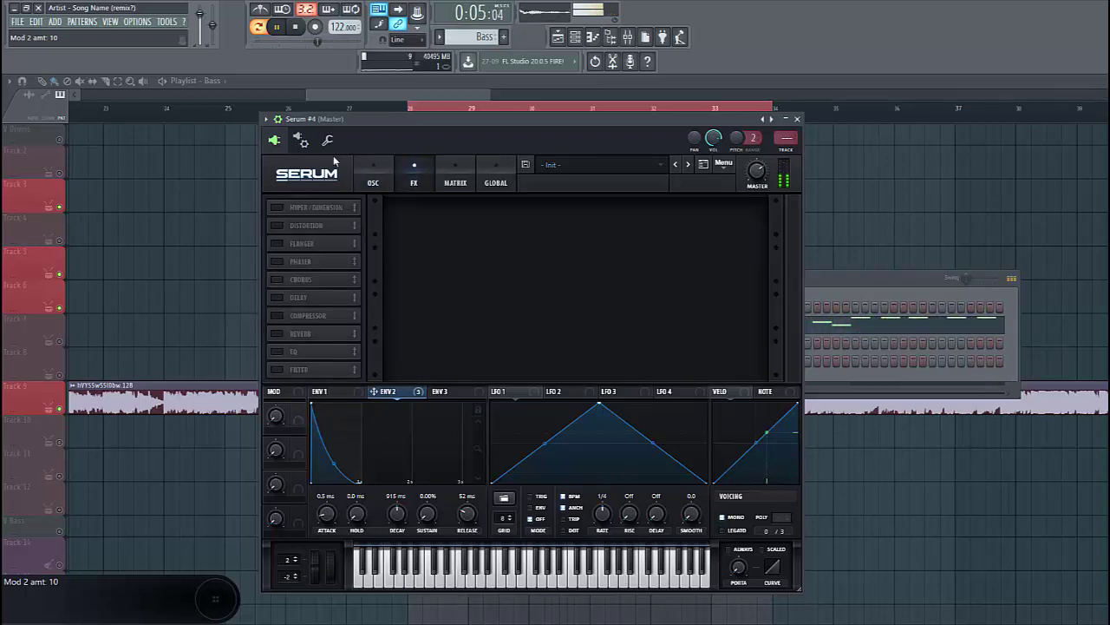
Step: Put a Formant-II filter effect first in the chain: 28 Hz cutoff, 38% drive, 54% mix
{"action": "left_click", "coordinate": [276, 369]}
{"action": "left_click_drag", "start_coordinate": [300, 369], "coordinate": [293, 205]}
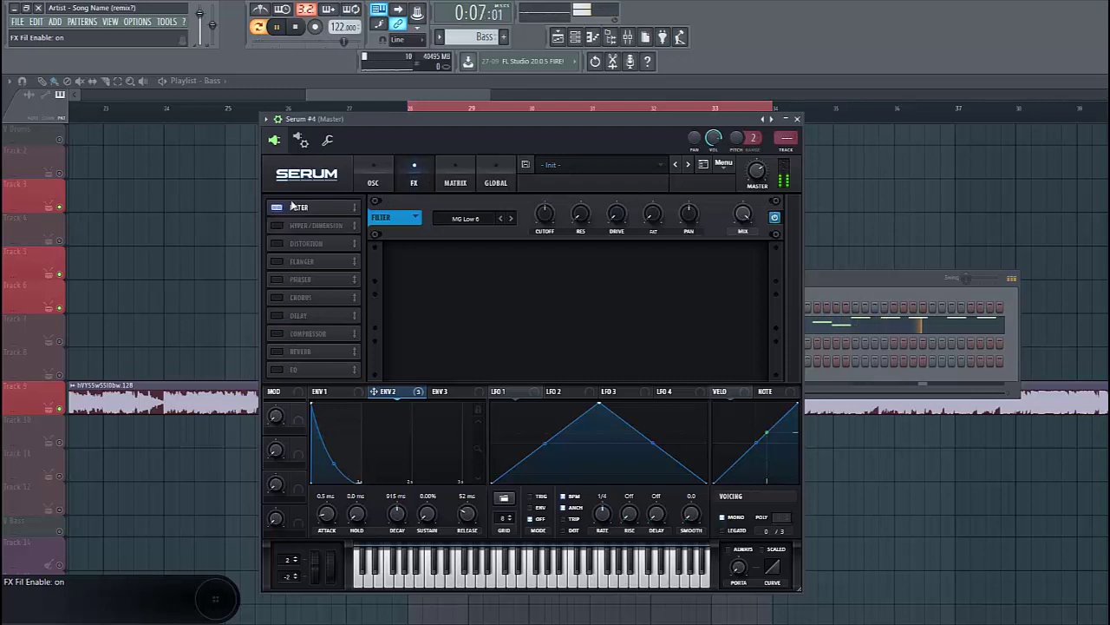
{"action": "left_click", "coordinate": [482, 219]}
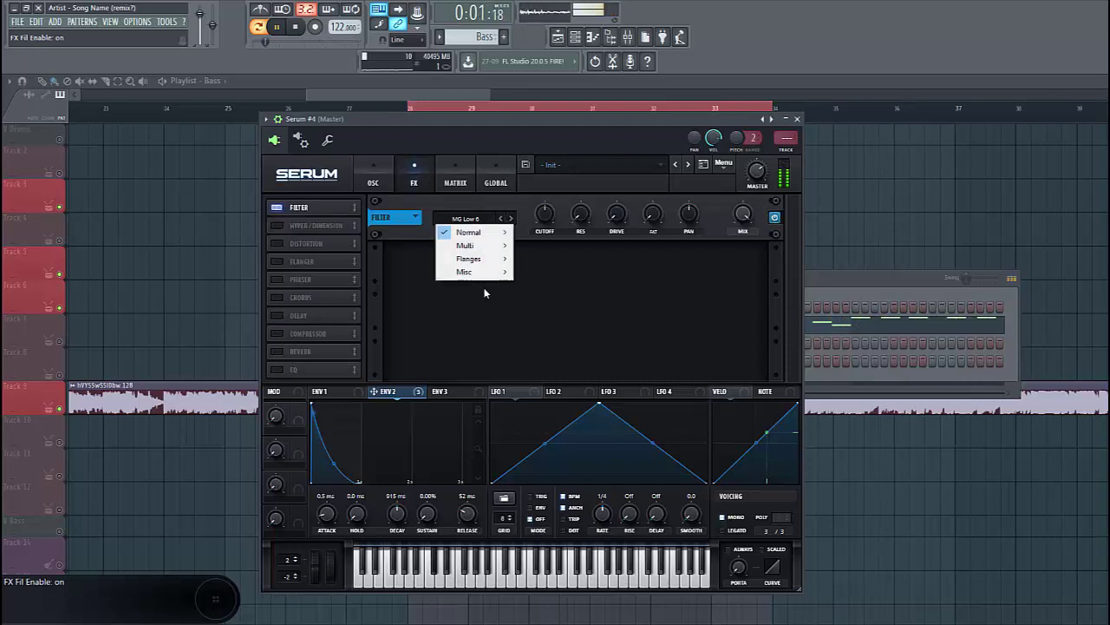
{"action": "mouse_move", "coordinate": [469, 272]}
{"action": "left_click", "coordinate": [548, 489]}
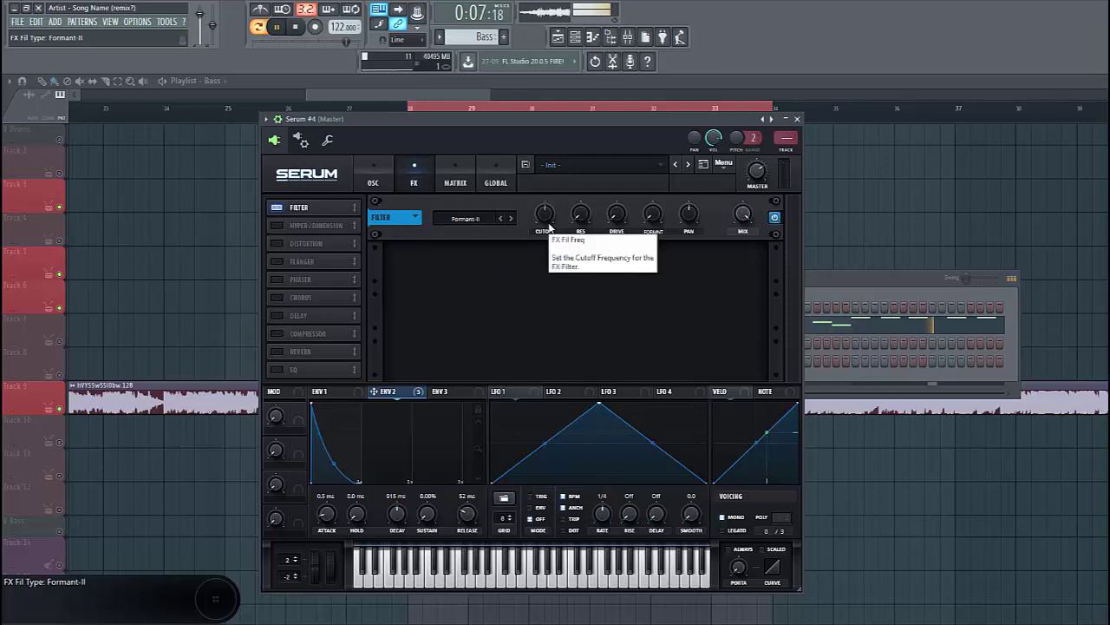
{"action": "left_click_drag", "start_coordinate": [549, 228], "coordinate": [527, 252]}
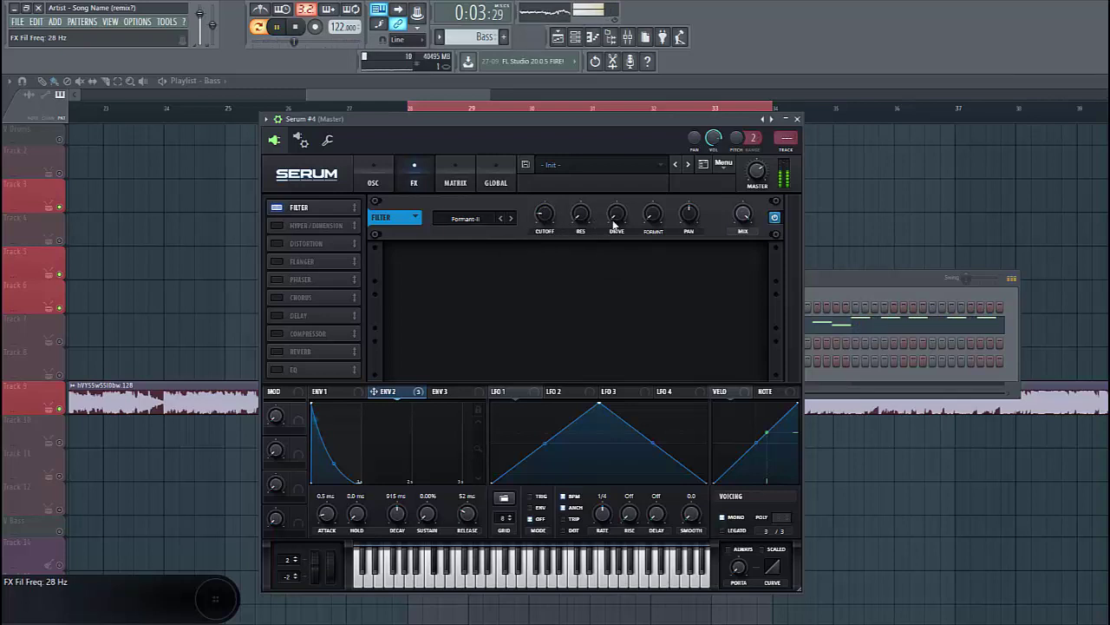
{"action": "left_click_drag", "start_coordinate": [614, 224], "coordinate": [619, 181]}
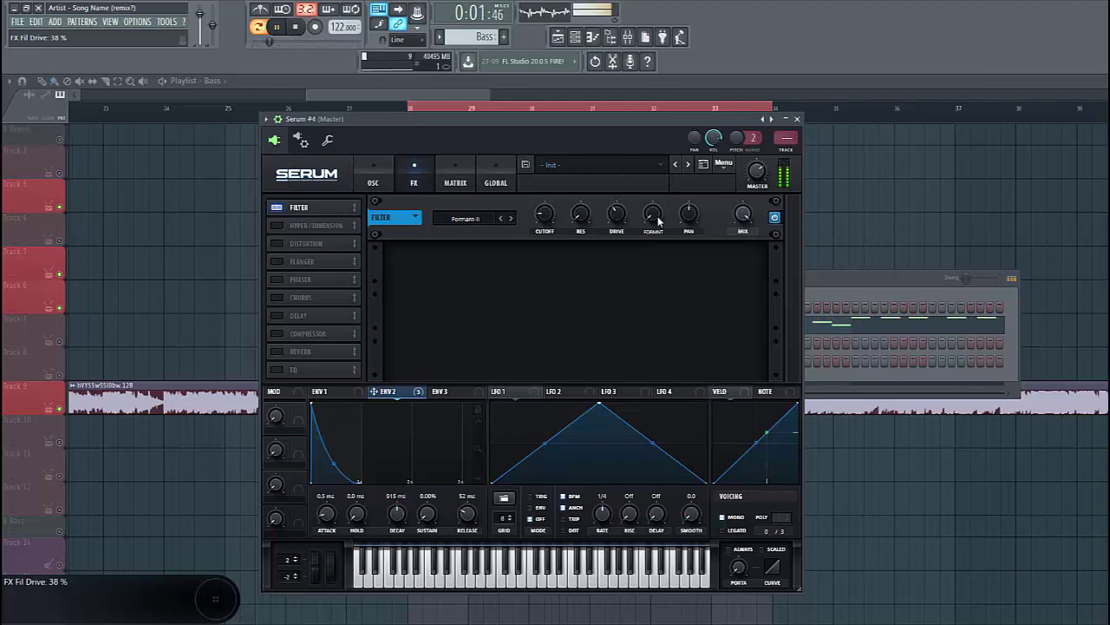
{"action": "mouse_move", "coordinate": [743, 213]}
{"action": "left_mouse_down"}
{"action": "mouse_move", "coordinate": [709, 274]}
{"action": "mouse_move", "coordinate": [739, 241]}
{"action": "left_mouse_up"}
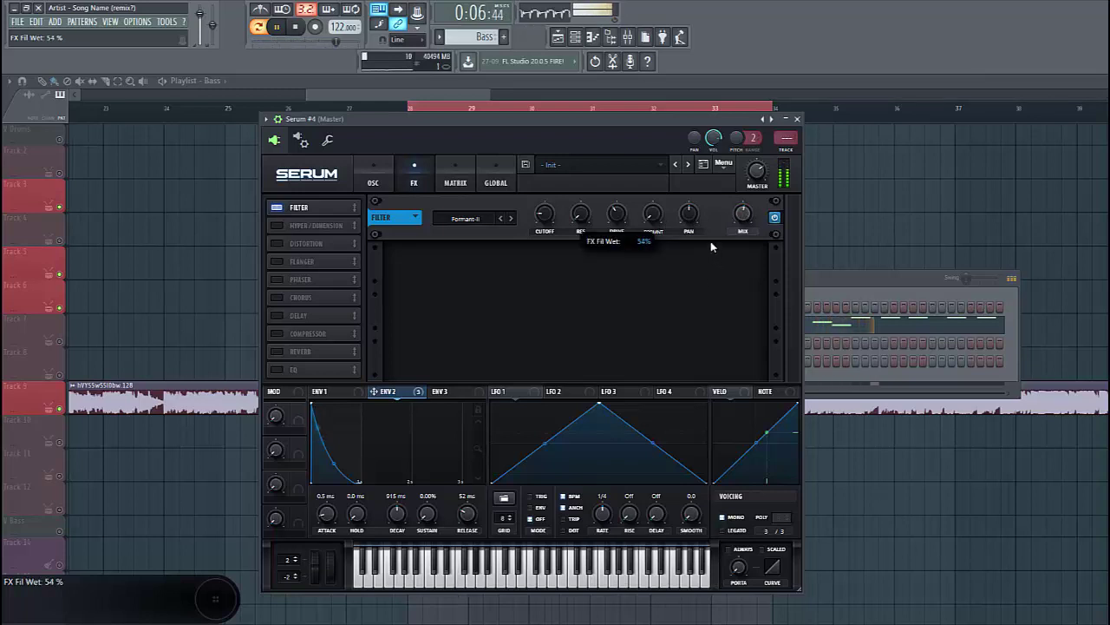
Step: Turn on Hyper/Dimension, then enable Distortion in SoftClip mode
{"action": "left_click", "coordinate": [276, 225]}
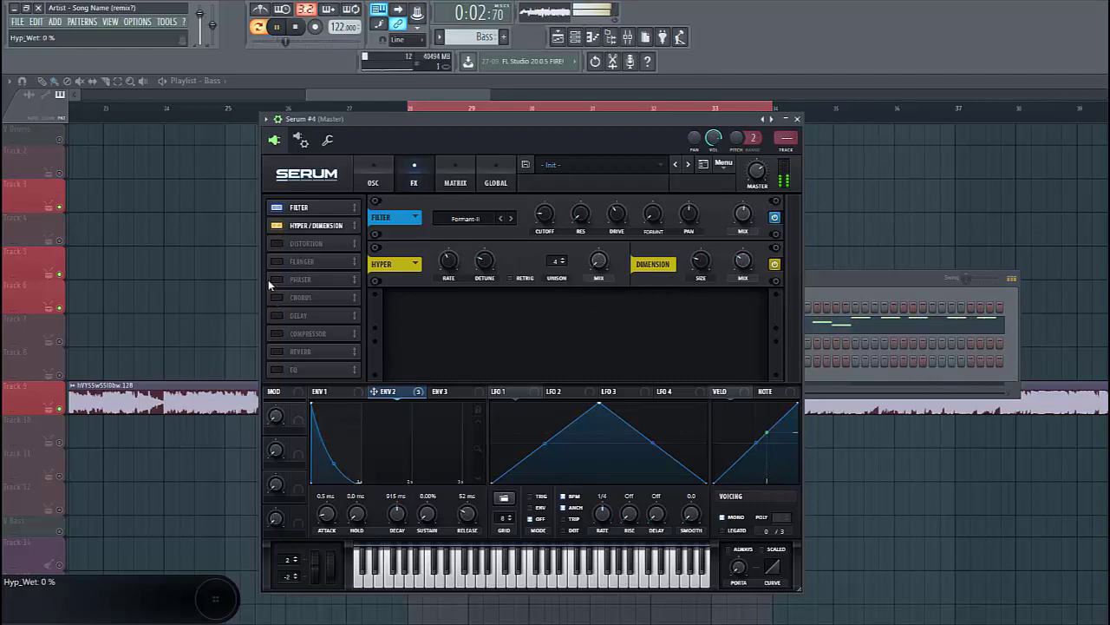
{"action": "left_click", "coordinate": [279, 244]}
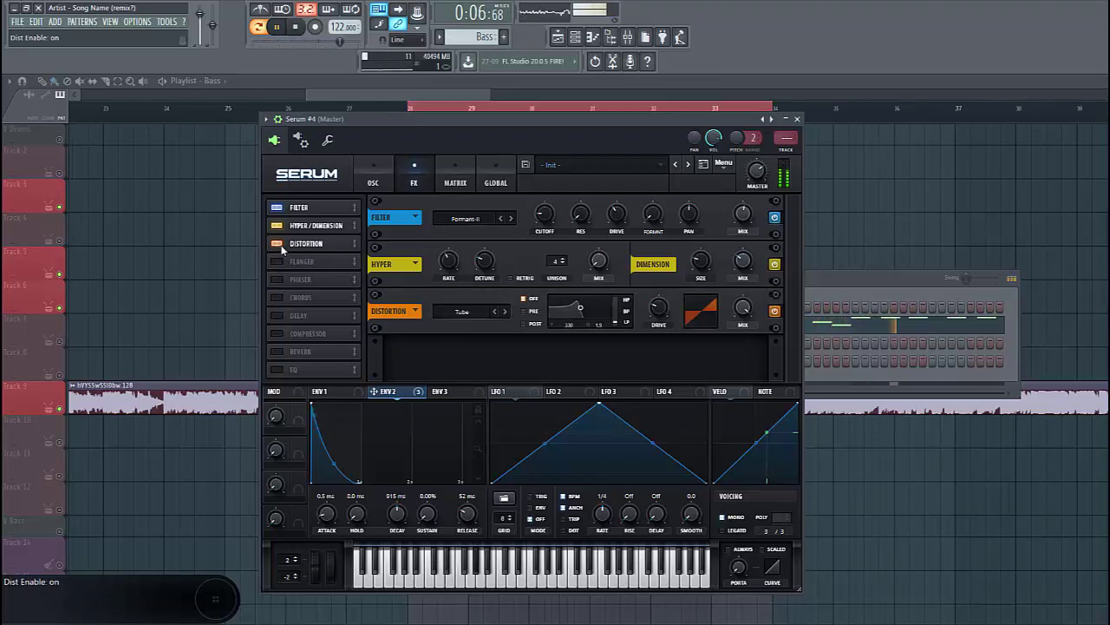
{"action": "left_click", "coordinate": [462, 311]}
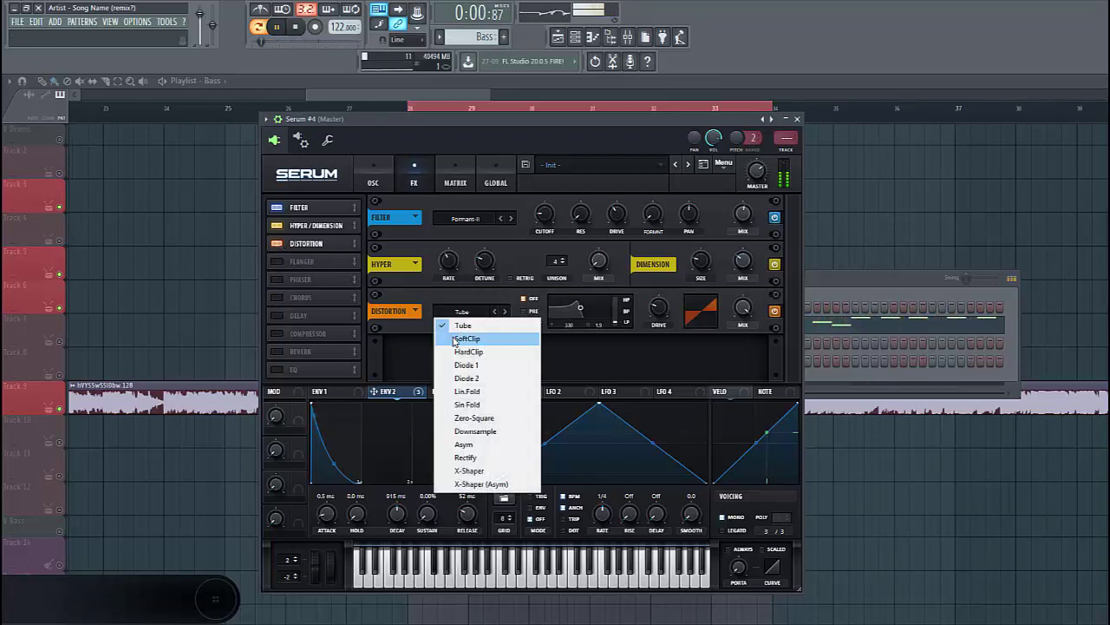
{"action": "left_click", "coordinate": [453, 339]}
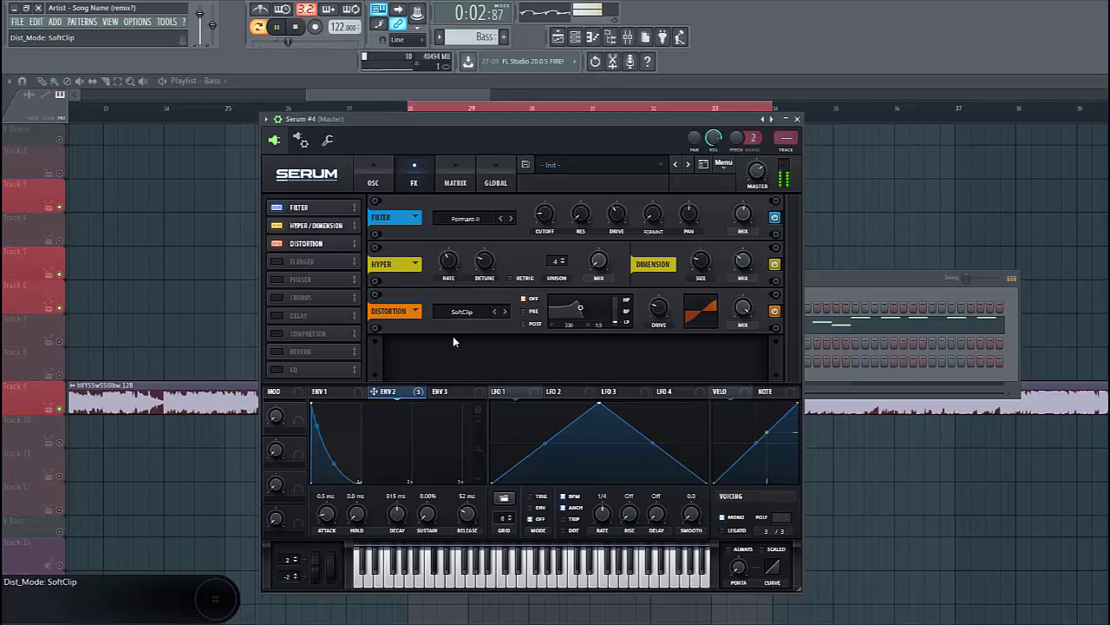
{"action": "mouse_move", "coordinate": [659, 308]}
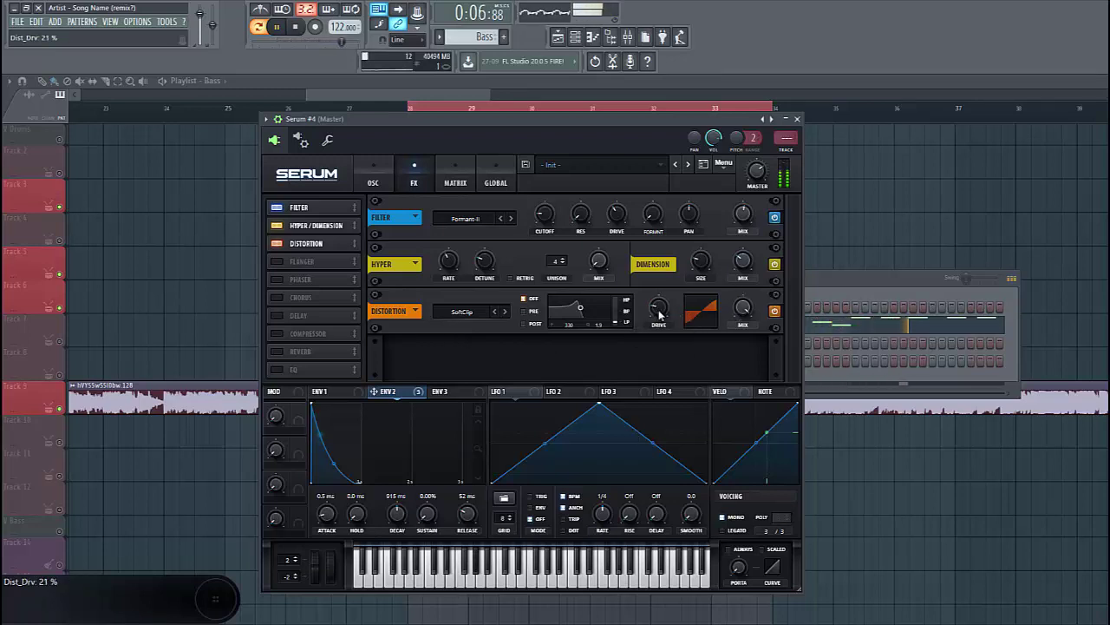
Step: Add a multiband compressor, 12.4 dB gain, high band 81%, mid 124%, right after distortion
{"action": "left_click", "coordinate": [276, 333]}
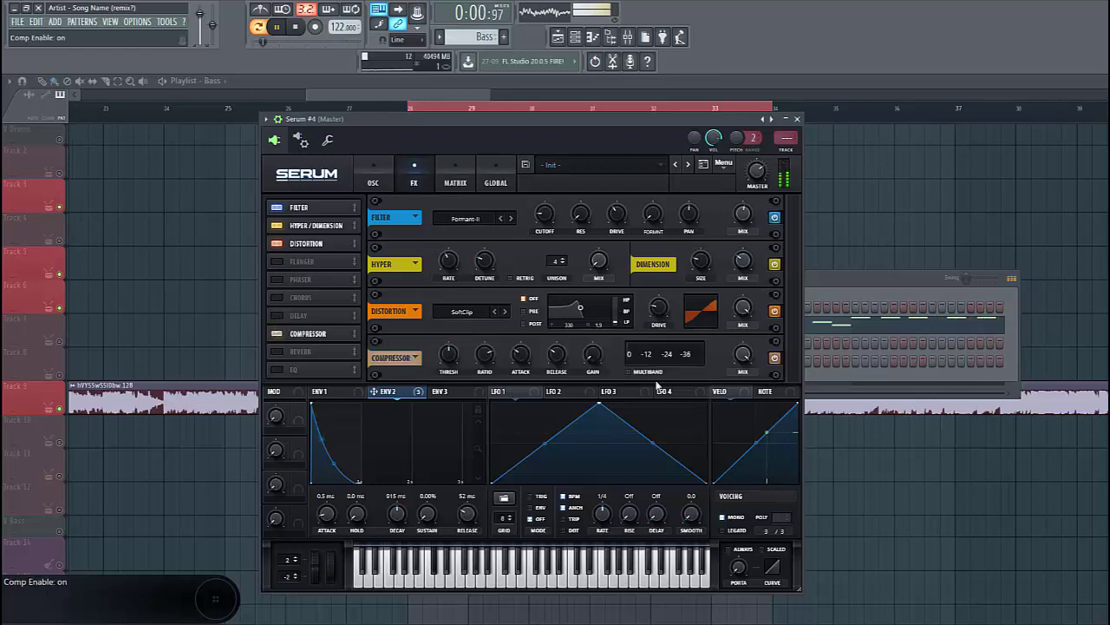
{"action": "left_click", "coordinate": [629, 372]}
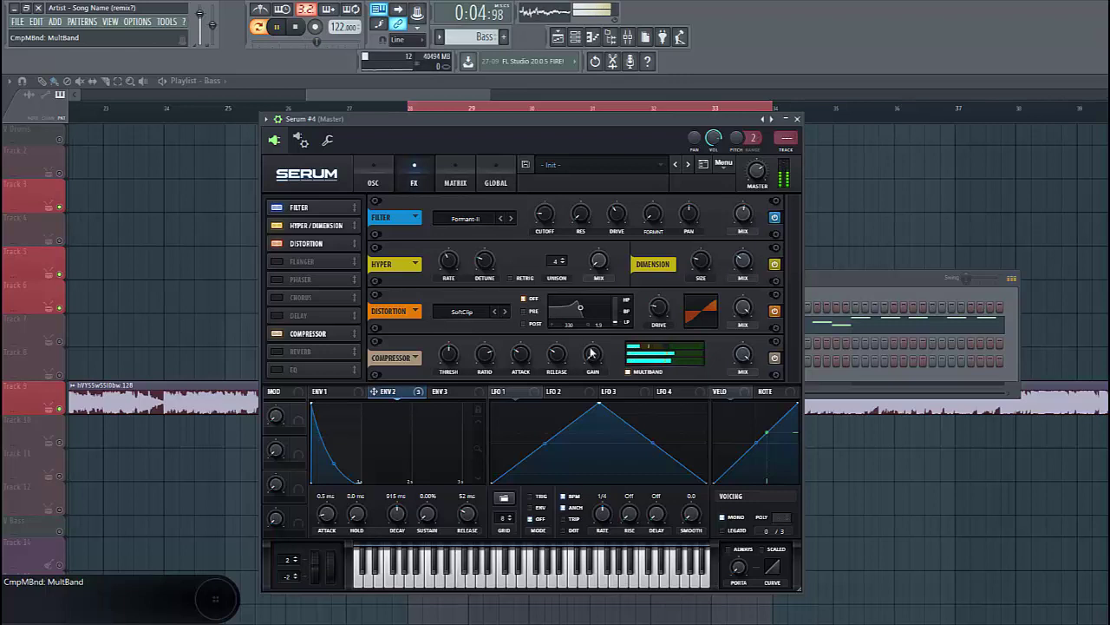
{"action": "left_click_drag", "start_coordinate": [593, 354], "coordinate": [595, 355]}
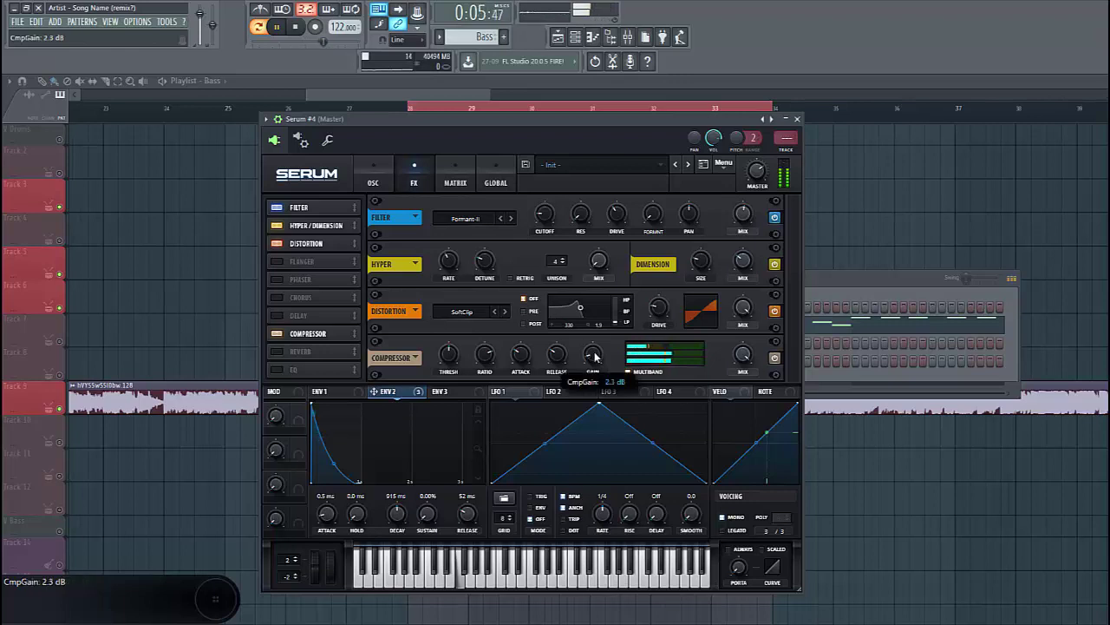
{"action": "left_click", "coordinate": [667, 350]}
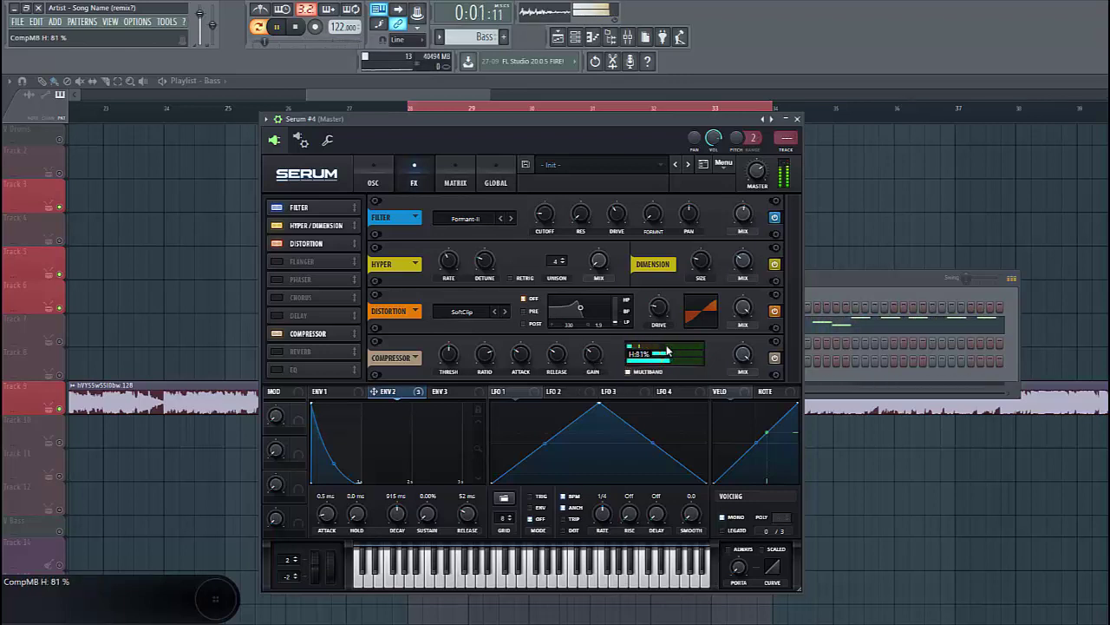
{"action": "mouse_move", "coordinate": [670, 355]}
{"action": "left_mouse_down"}
{"action": "mouse_move", "coordinate": [683, 358]}
{"action": "mouse_move", "coordinate": [670, 364]}
{"action": "left_mouse_up"}
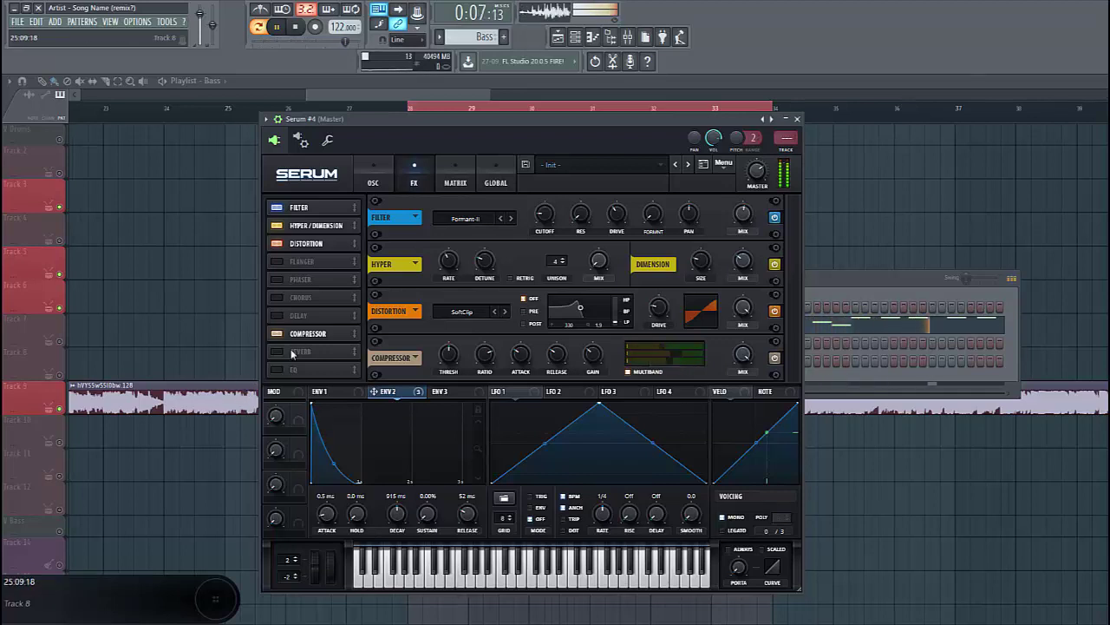
{"action": "left_click_drag", "start_coordinate": [307, 333], "coordinate": [314, 262]}
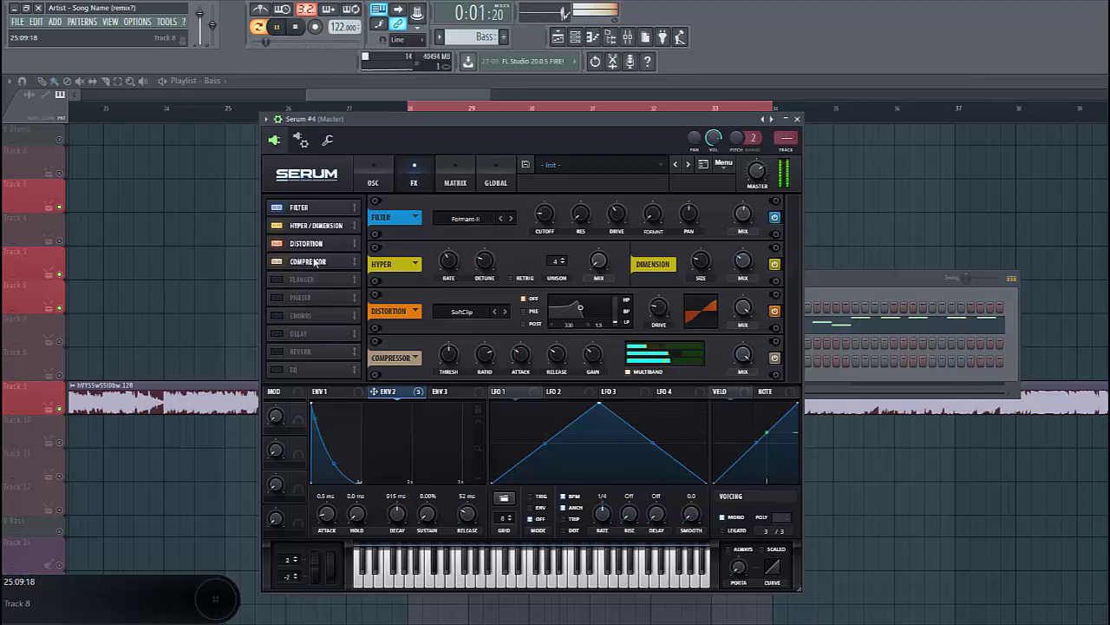
Step: Enable the EQ effect and lower its high band gain to -2.7 dB
{"action": "left_click", "coordinate": [274, 370]}
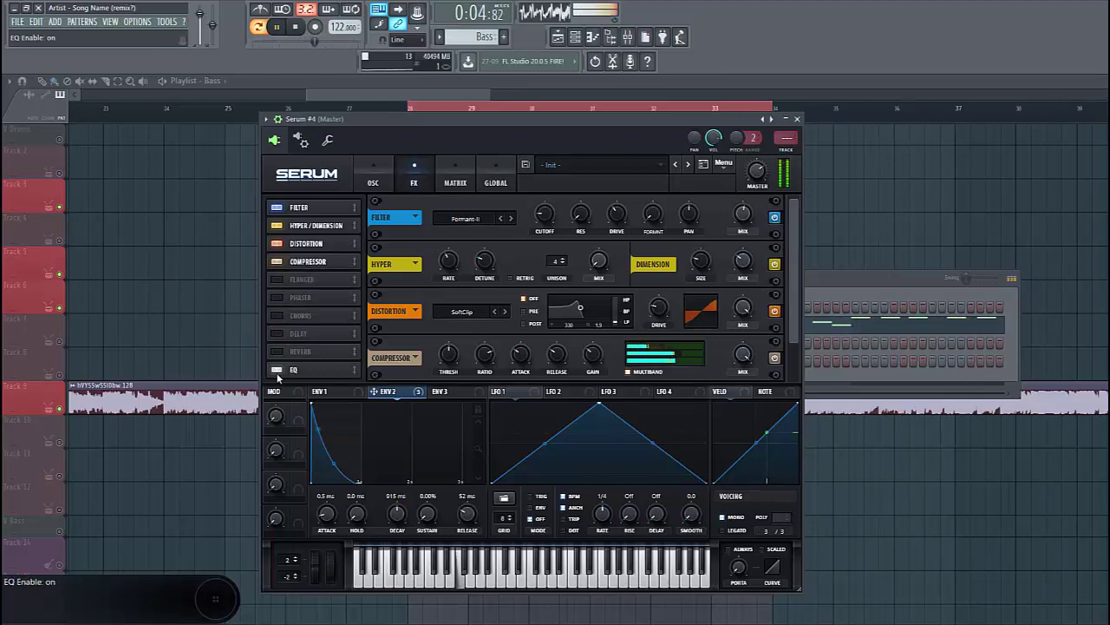
{"action": "mouse_move", "coordinate": [700, 353]}
{"action": "left_mouse_down"}
{"action": "mouse_move", "coordinate": [694, 345]}
{"action": "mouse_move", "coordinate": [686, 369]}
{"action": "left_mouse_up"}
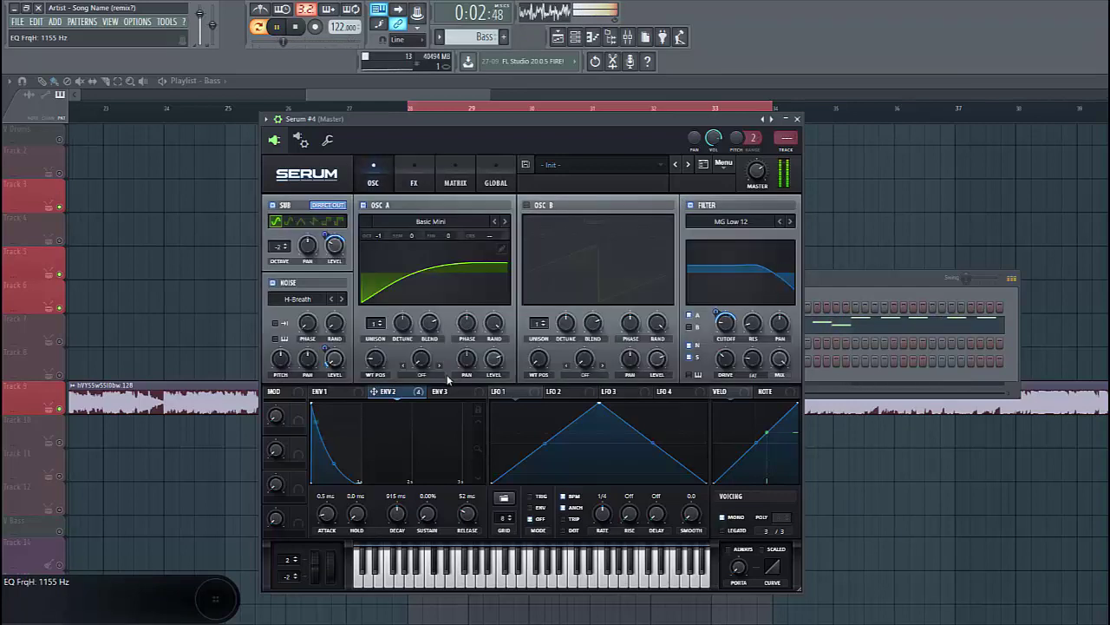
Step: Set Env 3 to 0% sustain with a short decay, checking its A Fine routing in the Matrix
{"action": "left_click", "coordinate": [446, 391]}
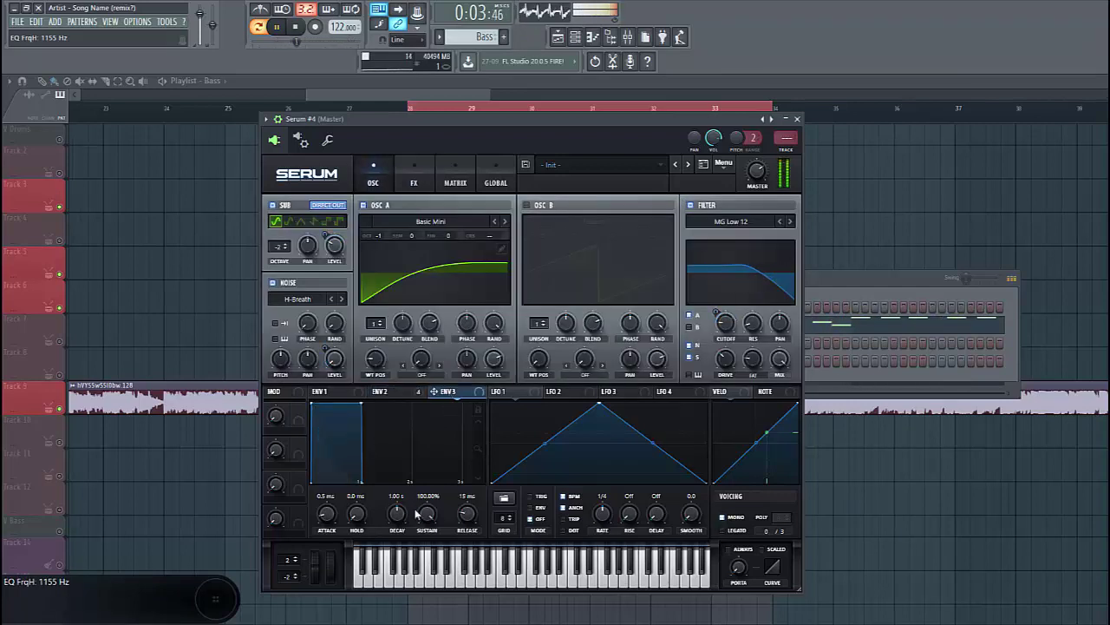
{"action": "left_click_drag", "start_coordinate": [427, 514], "coordinate": [427, 563]}
{"action": "left_click_drag", "start_coordinate": [395, 515], "coordinate": [382, 543]}
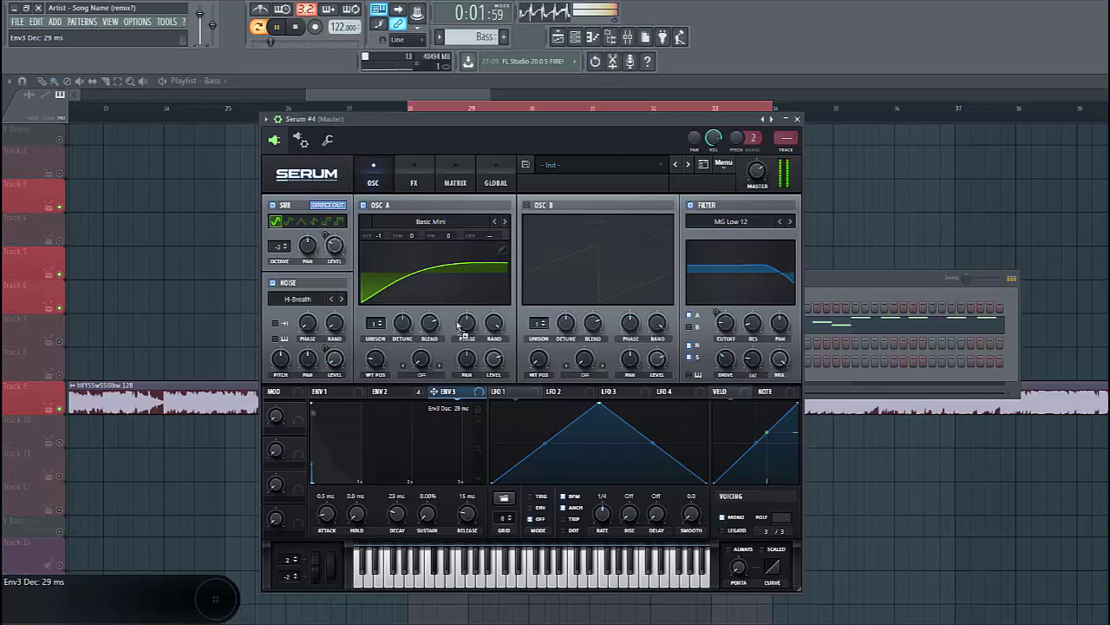
{"action": "left_click_drag", "start_coordinate": [451, 241], "coordinate": [452, 243]}
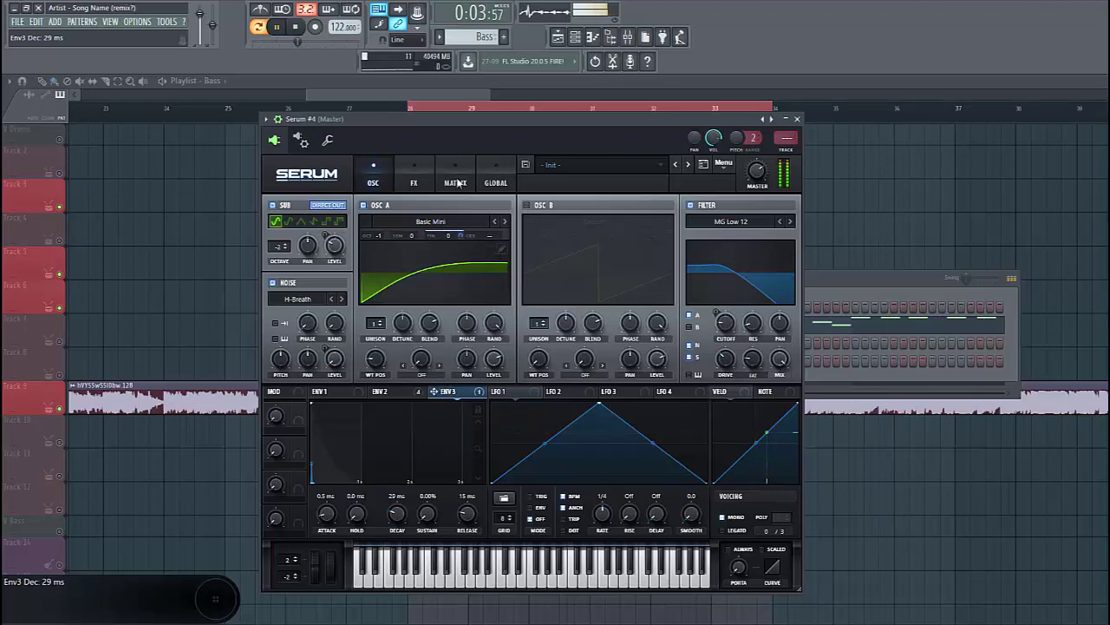
{"action": "left_click", "coordinate": [455, 178]}
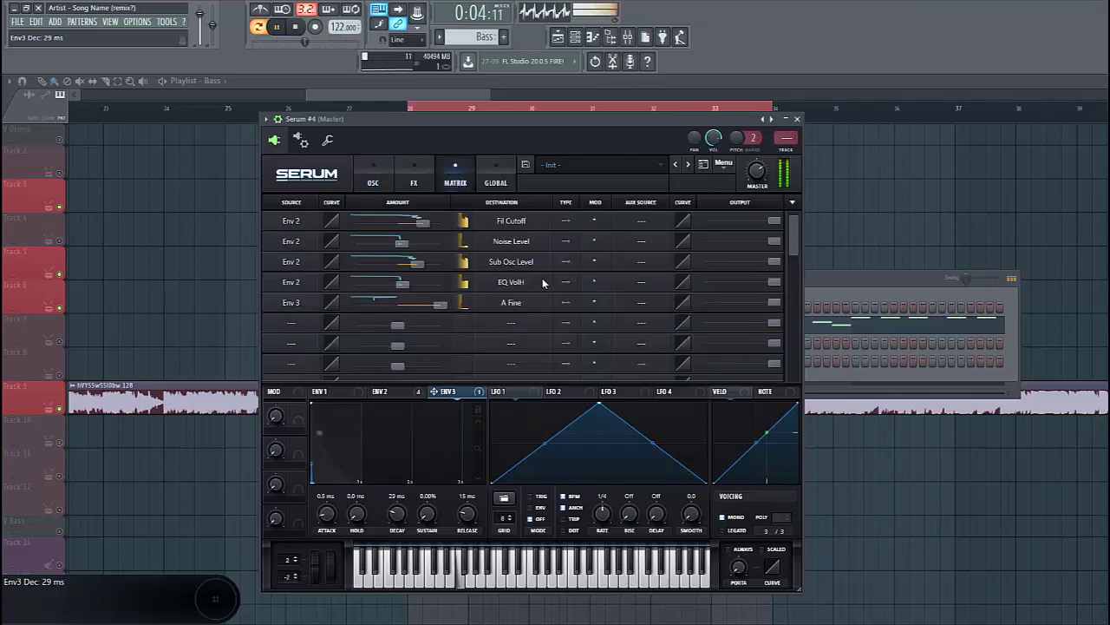
{"action": "left_click", "coordinate": [373, 178]}
Step: Fine-tune Env 3 decay to about 13 ms, stop playback and reposition Serum
{"action": "left_click_drag", "start_coordinate": [402, 519], "coordinate": [406, 507]}
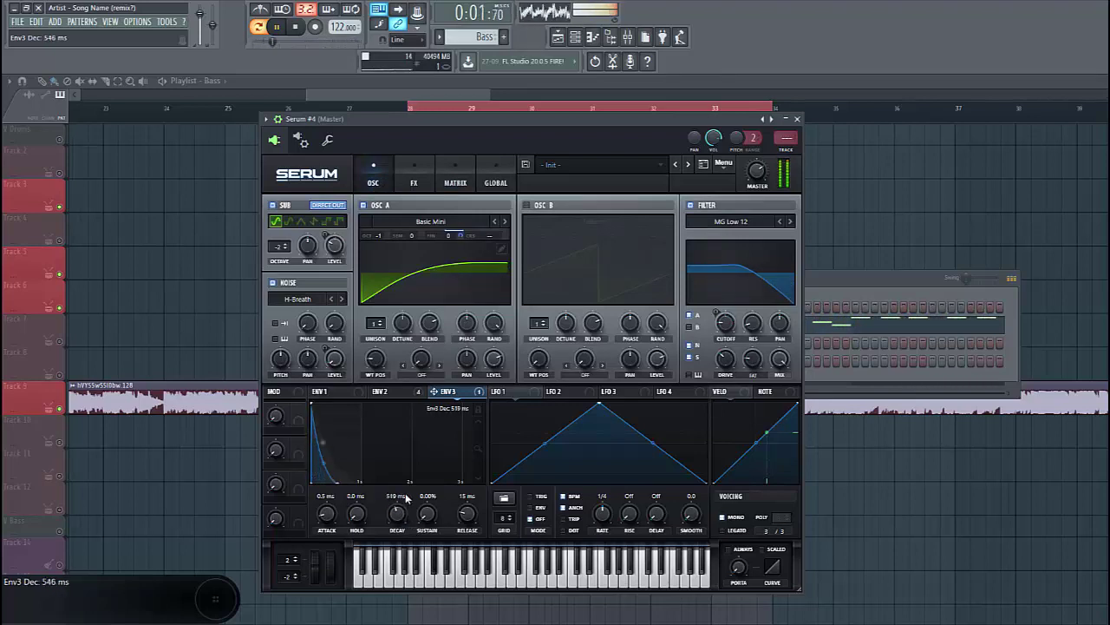
{"action": "mouse_move", "coordinate": [406, 507]}
{"action": "left_mouse_down"}
{"action": "mouse_move", "coordinate": [396, 528]}
{"action": "mouse_move", "coordinate": [397, 519]}
{"action": "left_mouse_up"}
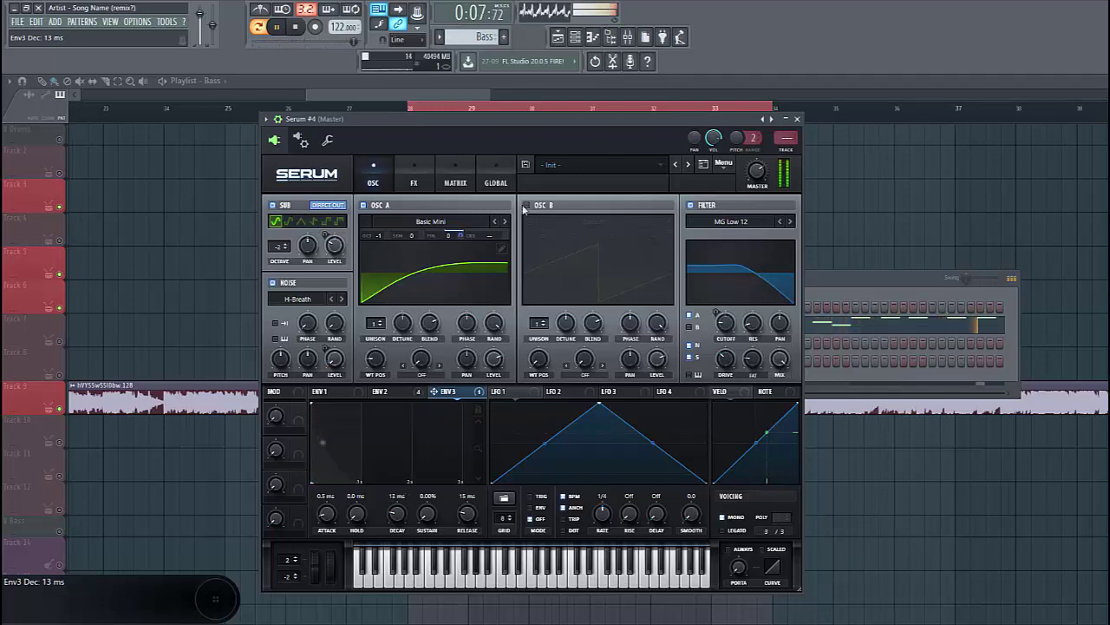
{"action": "key", "text": "space"}
{"action": "left_click_drag", "start_coordinate": [515, 119], "coordinate": [501, 186]}
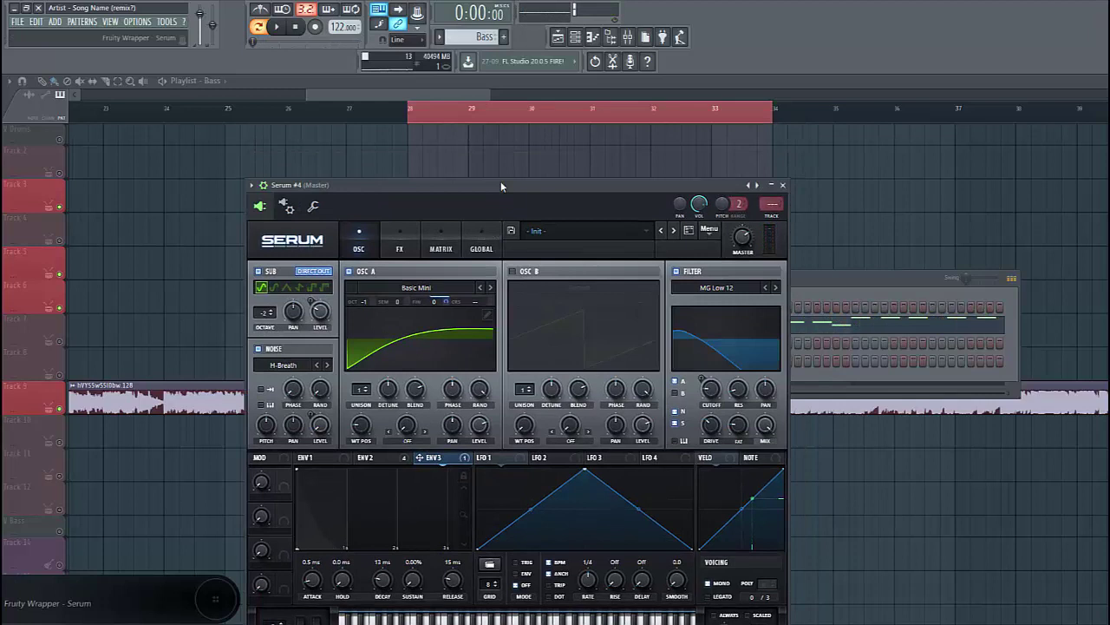